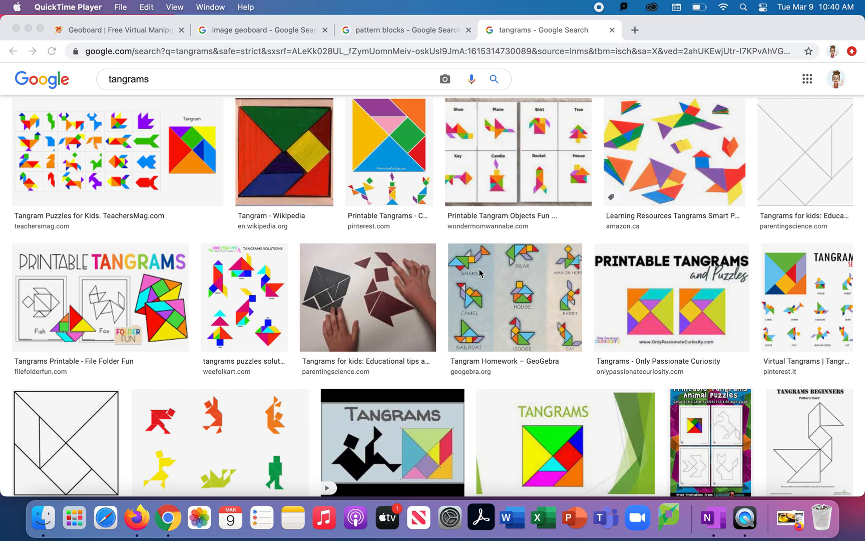
- Examine the image results for pattern blocks and tangrams to compare the two kinds of shape manipulatives
click(400, 32)
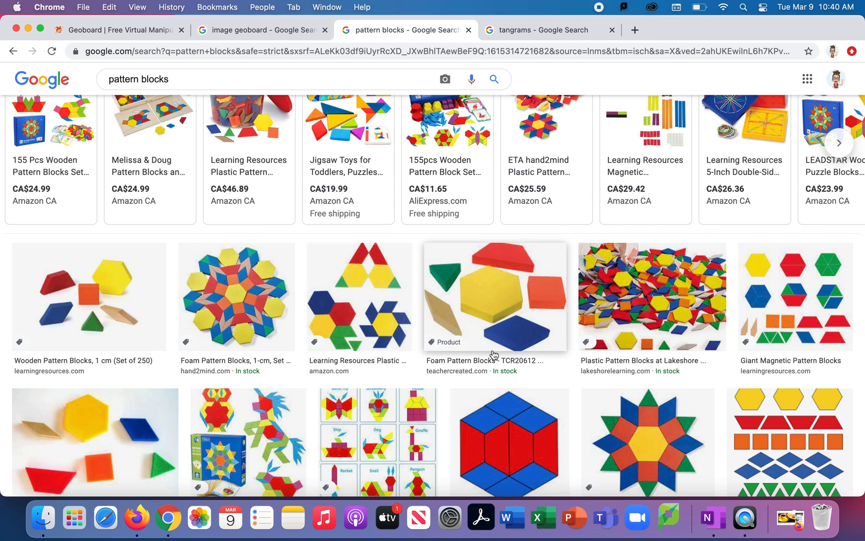
scroll(494, 355, down, 3)
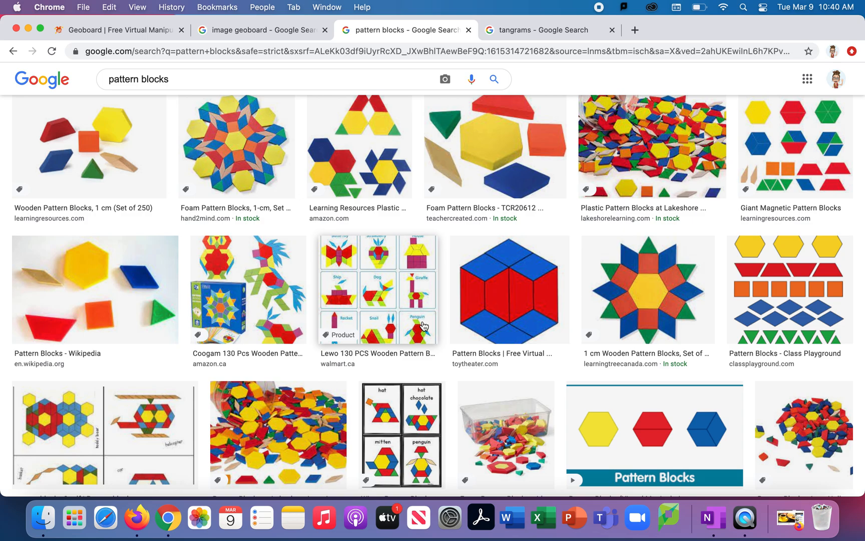
scroll(423, 326, up, 1)
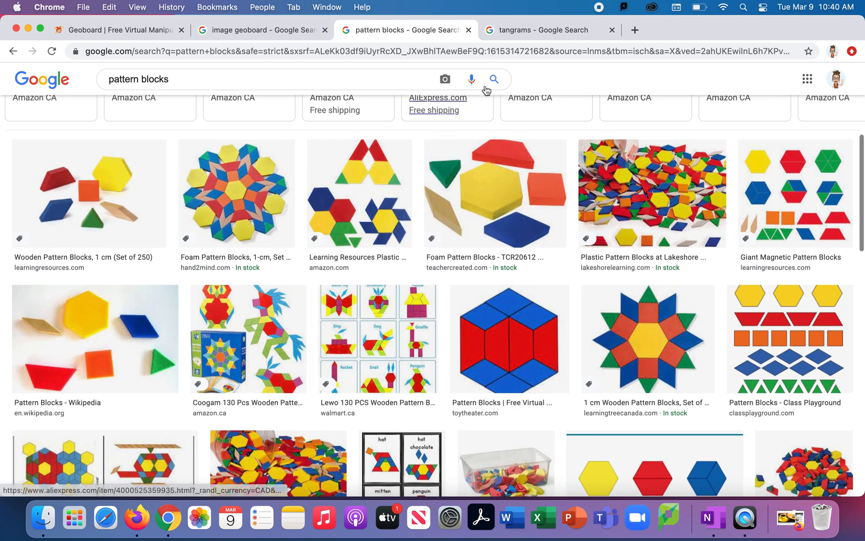
click(522, 33)
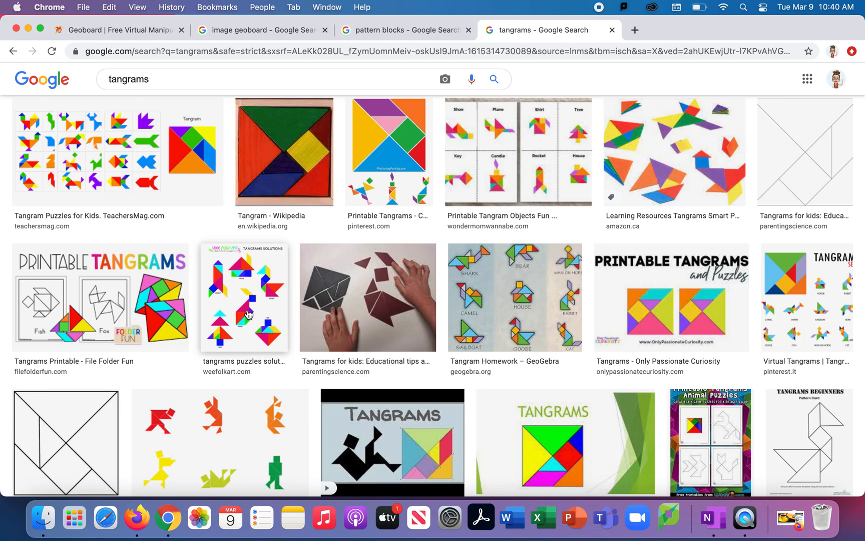
click(402, 35)
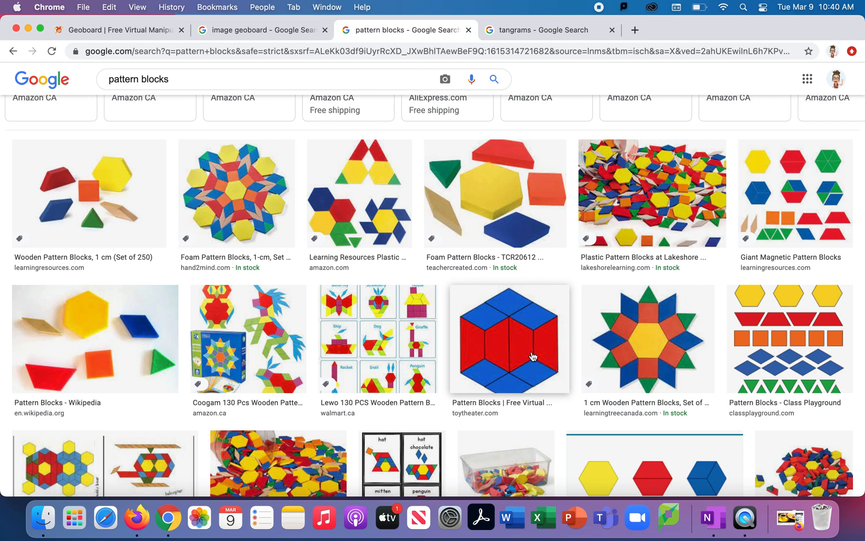
scroll(533, 356, up, 2)
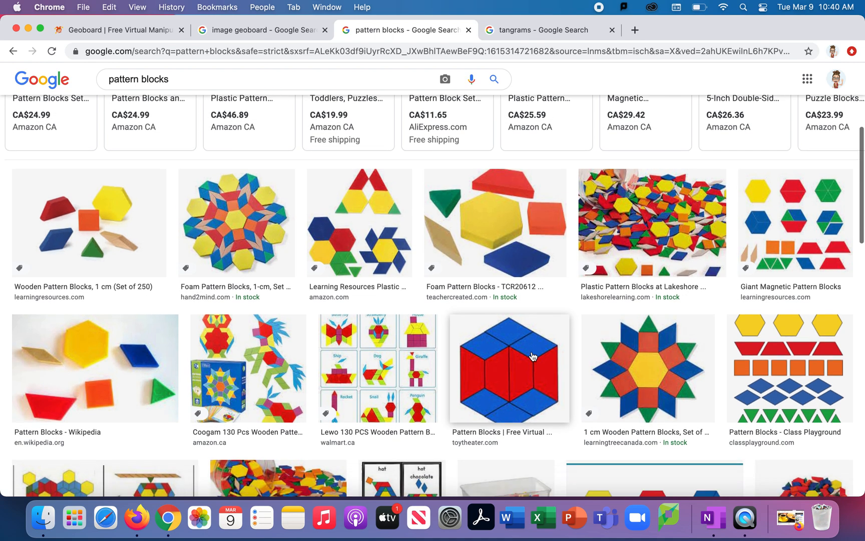
scroll(533, 357, down, 3)
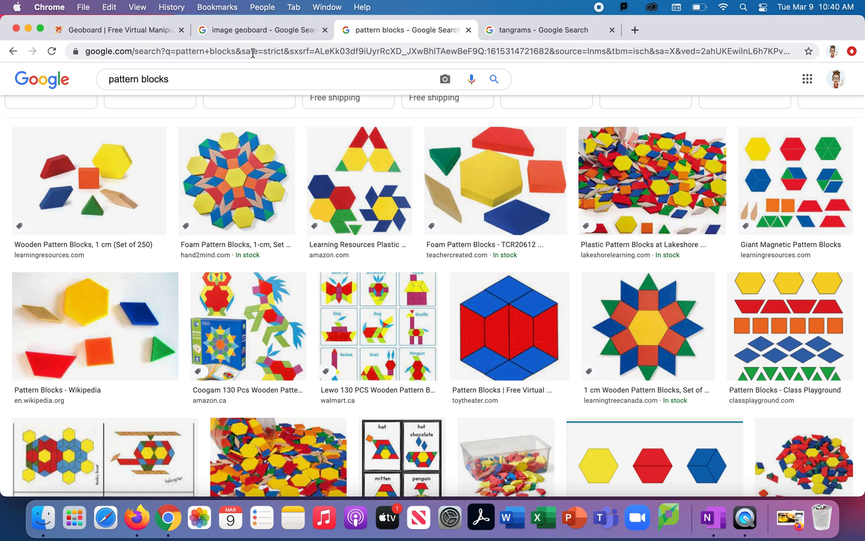
- Look through the geoboard image results and view the Transparent Isometric Geoboard picture enlarged, then close its preview
click(252, 33)
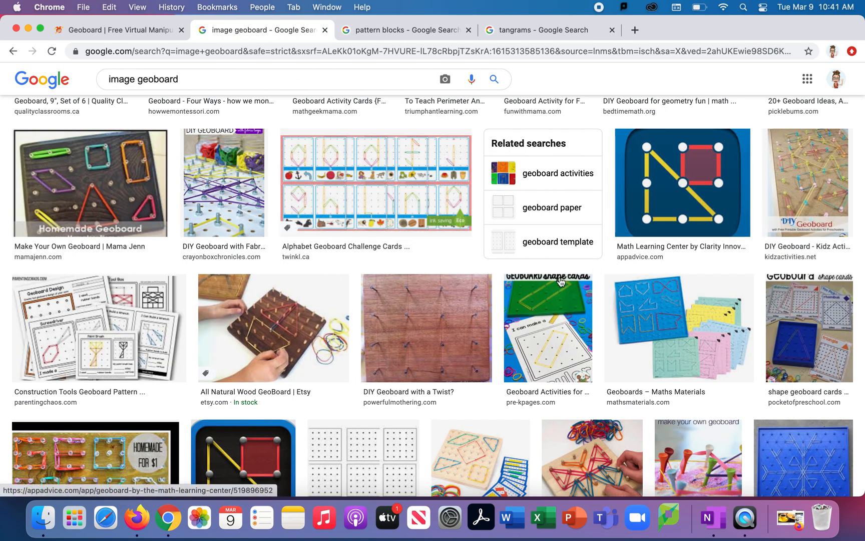
scroll(543, 290, down, 1)
scroll(543, 290, down, 4)
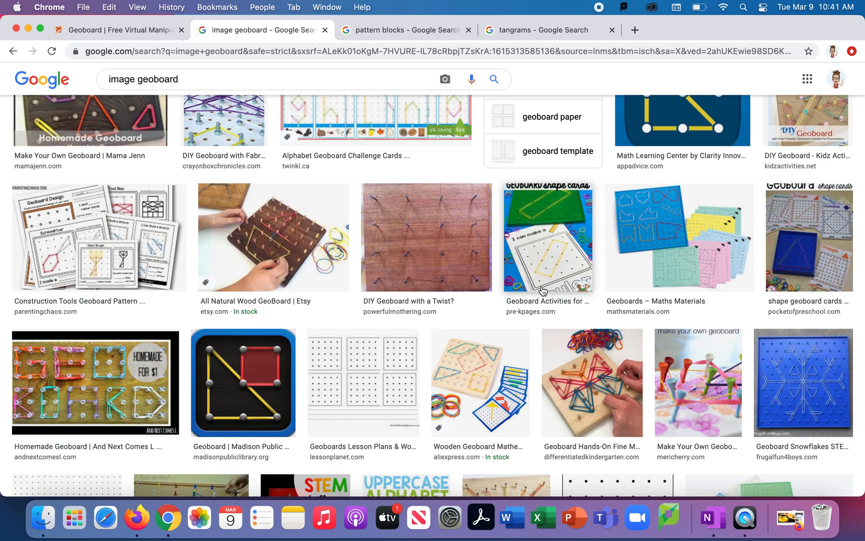
scroll(542, 290, down, 4)
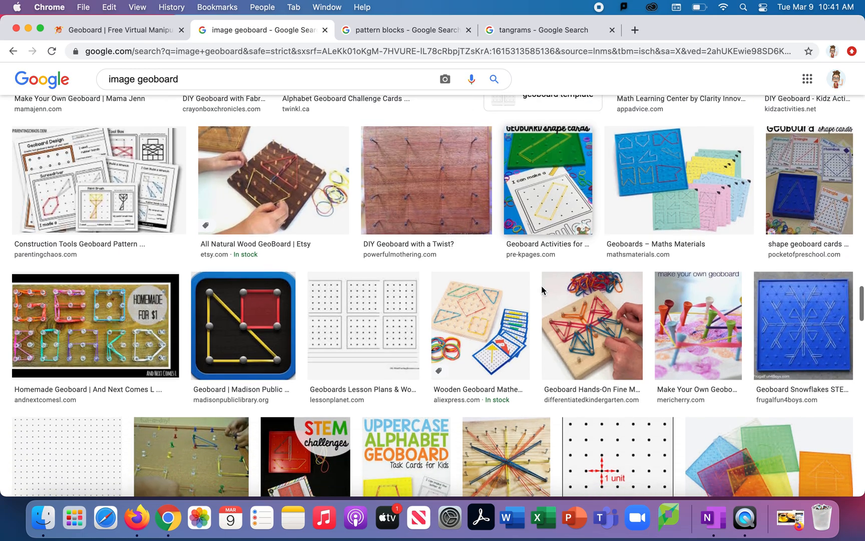
scroll(541, 289, up, 8)
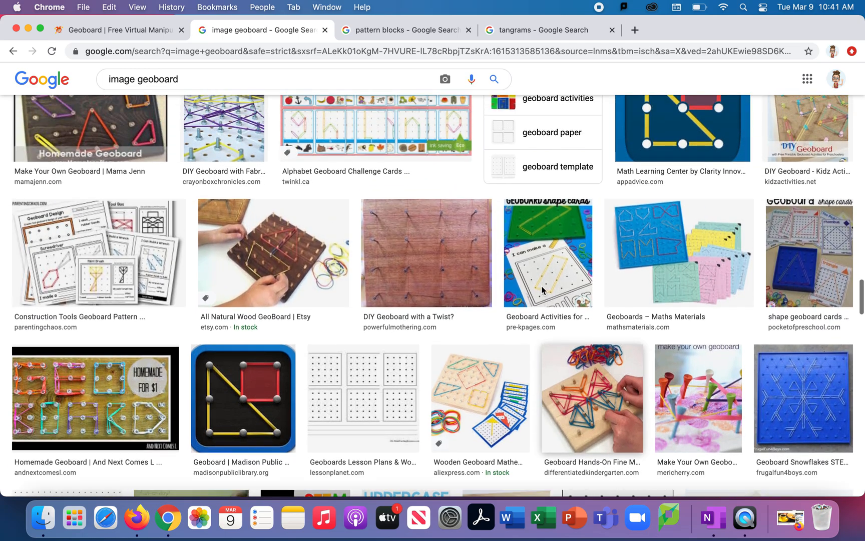
scroll(542, 289, up, 8)
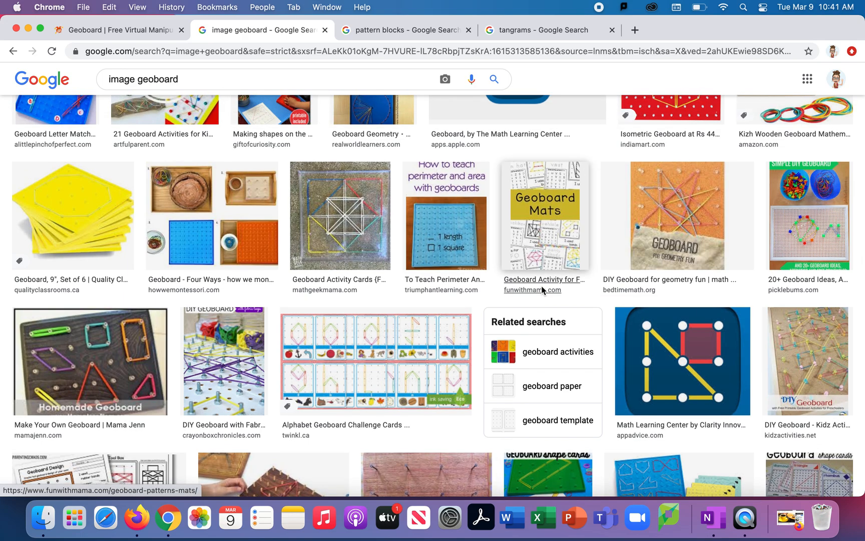
scroll(542, 289, up, 5)
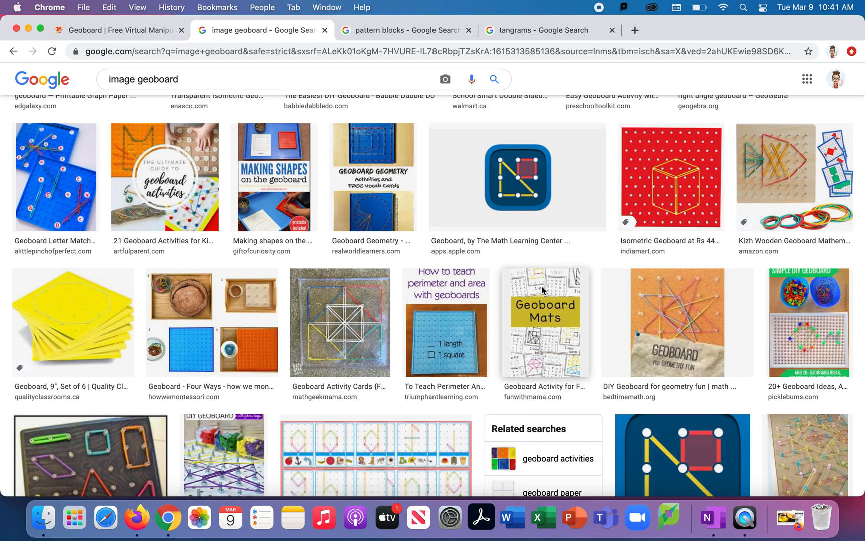
scroll(541, 289, up, 6)
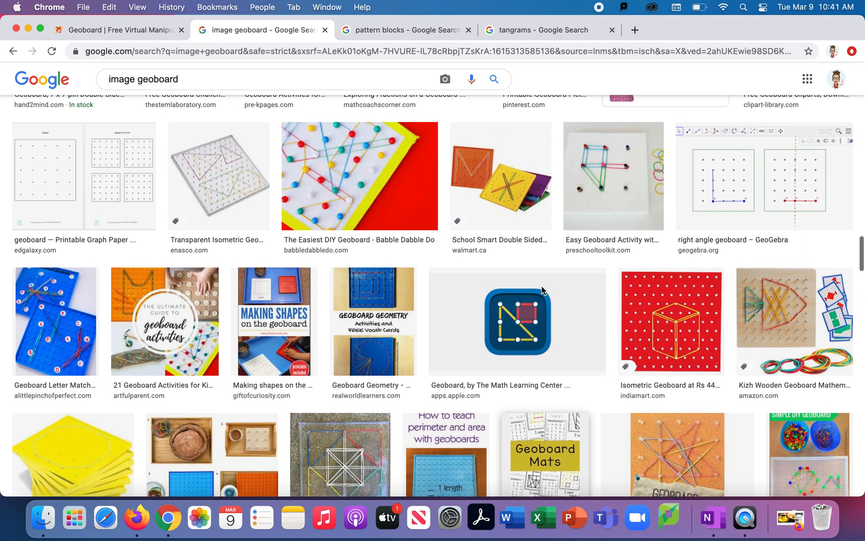
scroll(541, 289, up, 2)
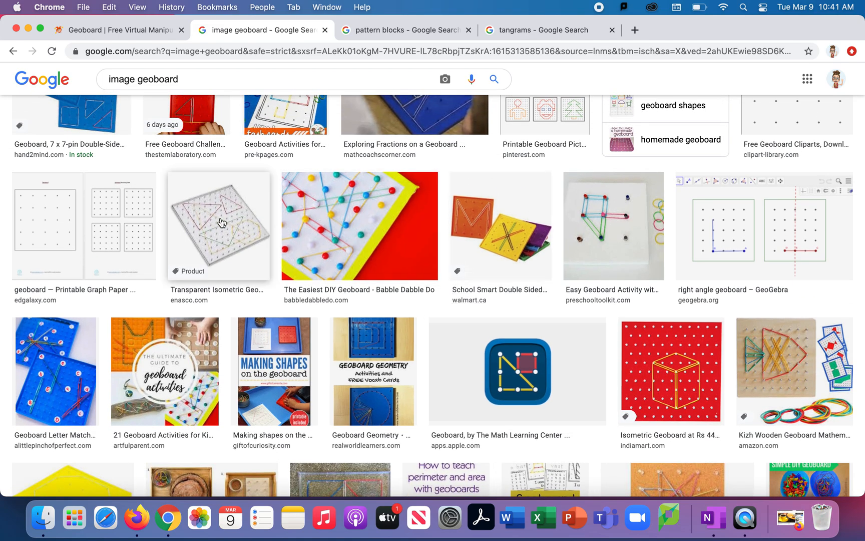
click(225, 231)
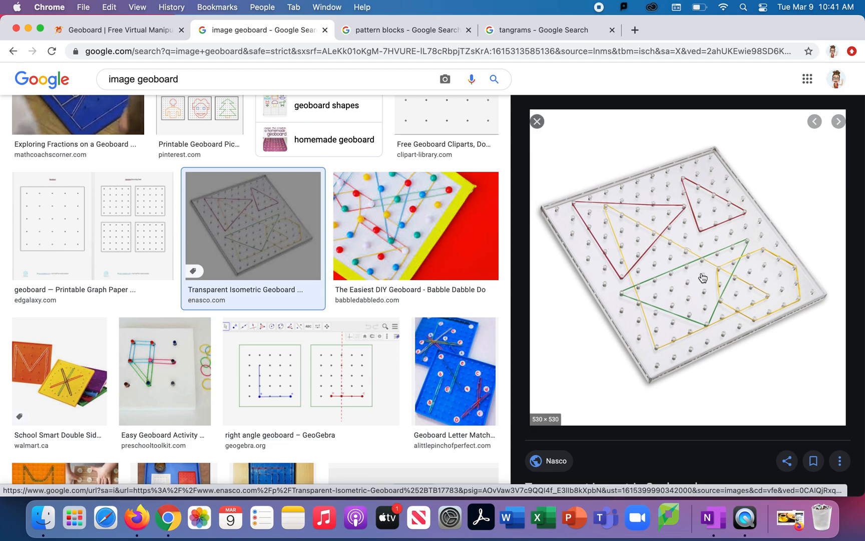
click(537, 121)
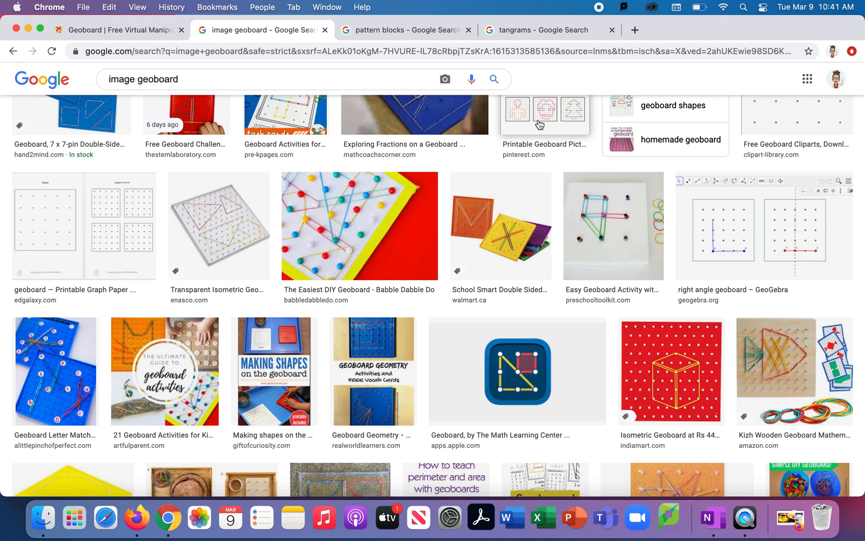
- Browse more geoboard examples and view the Printable Geoboard Pictures worksheet enlarged, closing its preview when done
scroll(561, 234, up, 3)
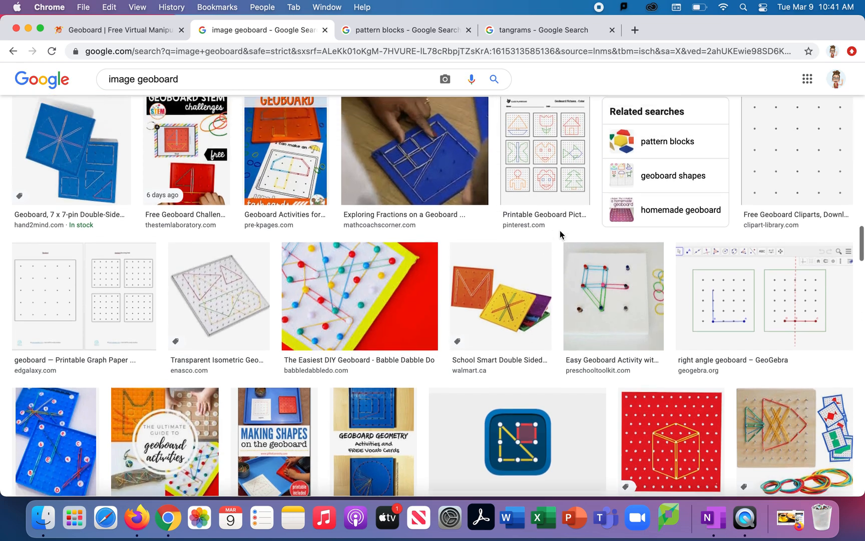
scroll(561, 234, down, 3)
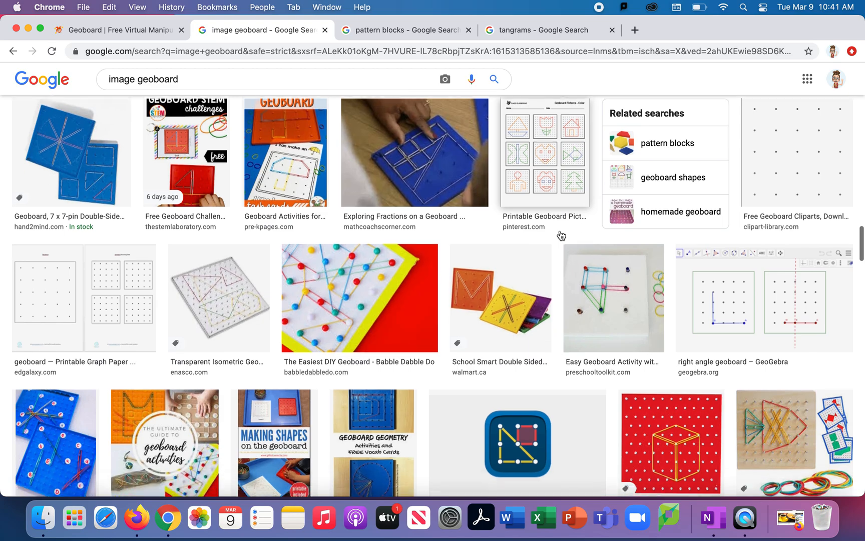
scroll(561, 235, down, 6)
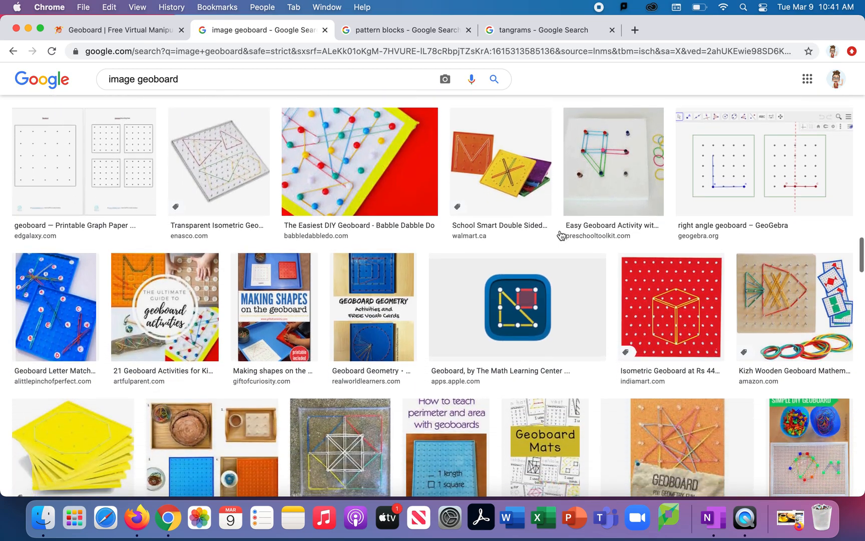
scroll(561, 235, down, 4)
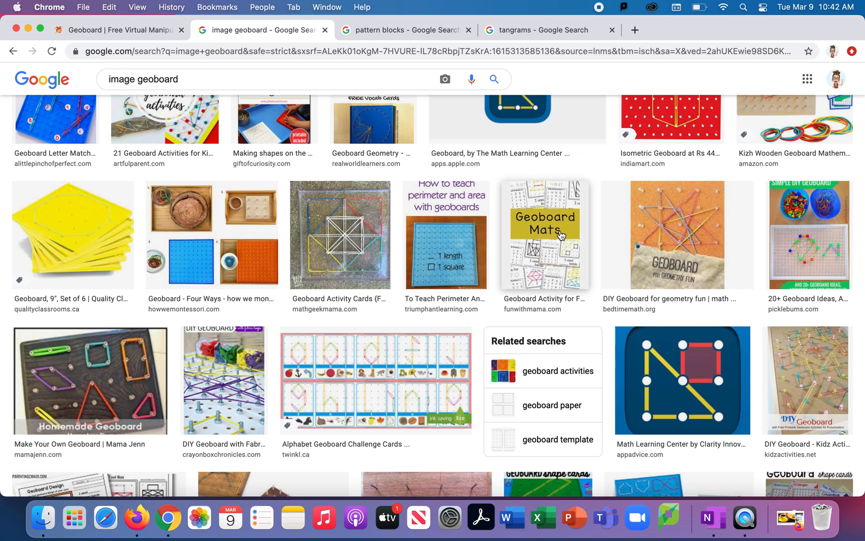
scroll(560, 234, down, 2)
scroll(561, 233, down, 4)
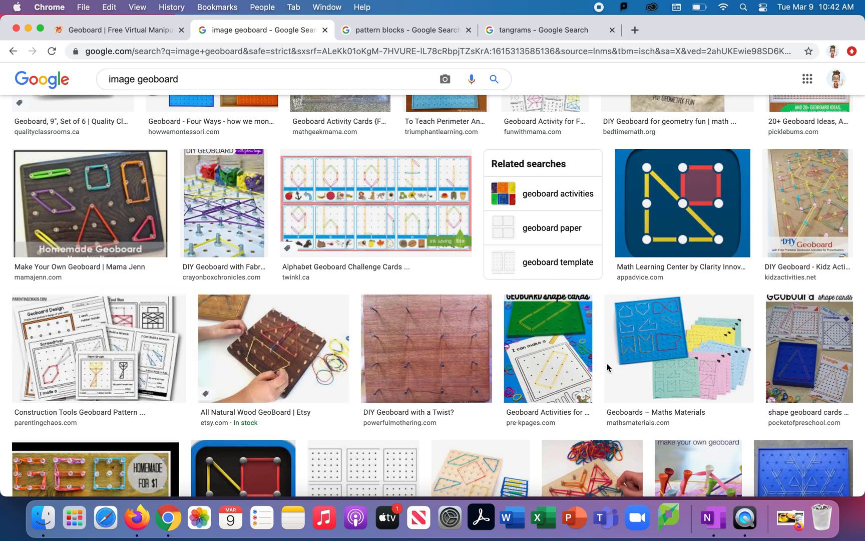
scroll(625, 368, up, 10)
scroll(629, 367, up, 1)
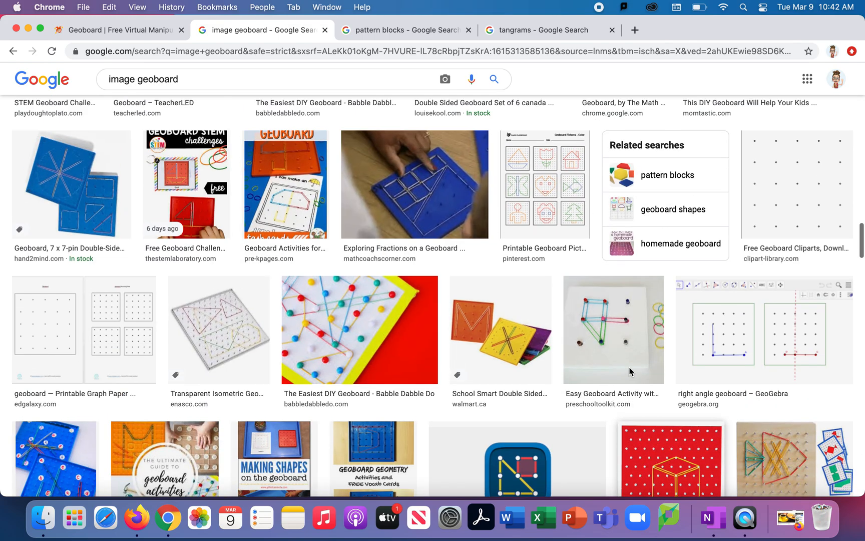
click(535, 182)
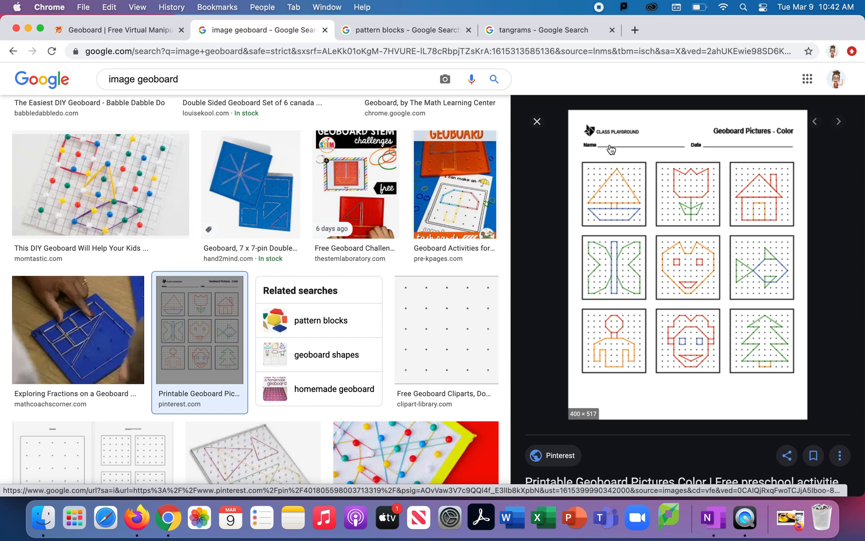
click(537, 123)
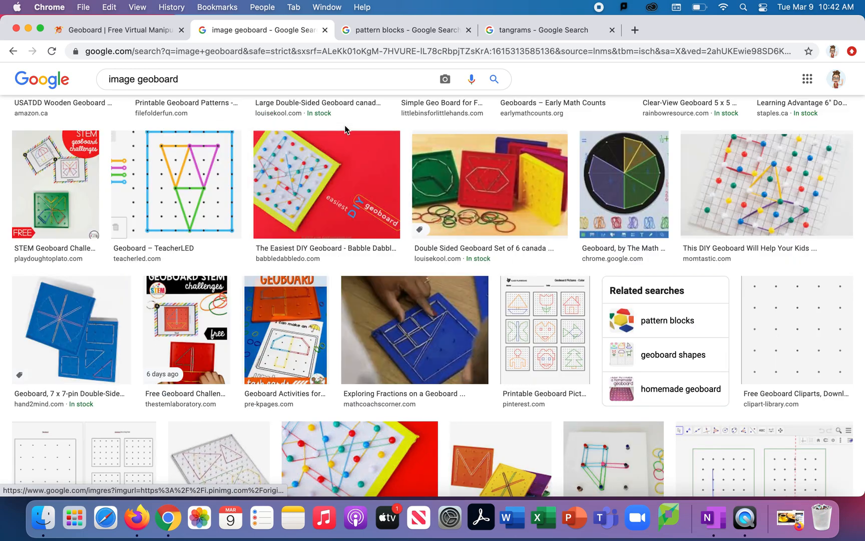
- On the Toy Theater geoboard, draw a yellow right triangle four spaces tall and three wide in the grid's upper-left area
click(146, 31)
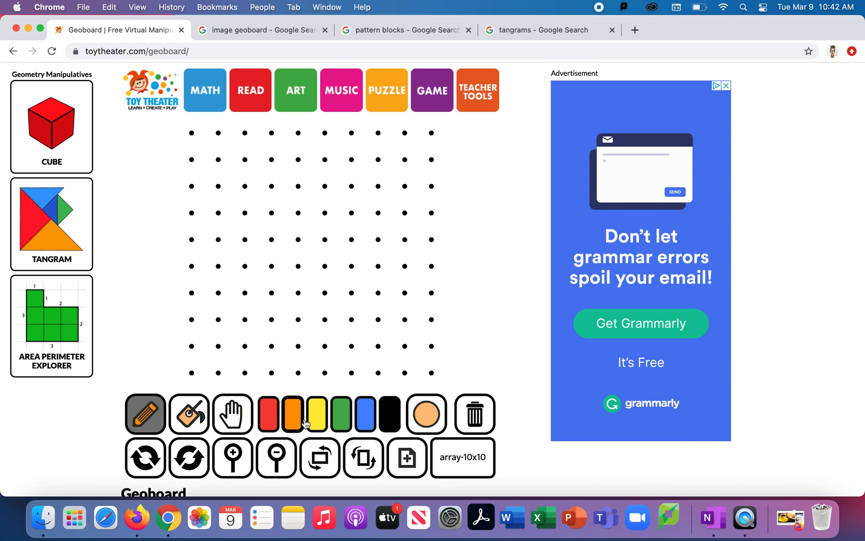
click(271, 416)
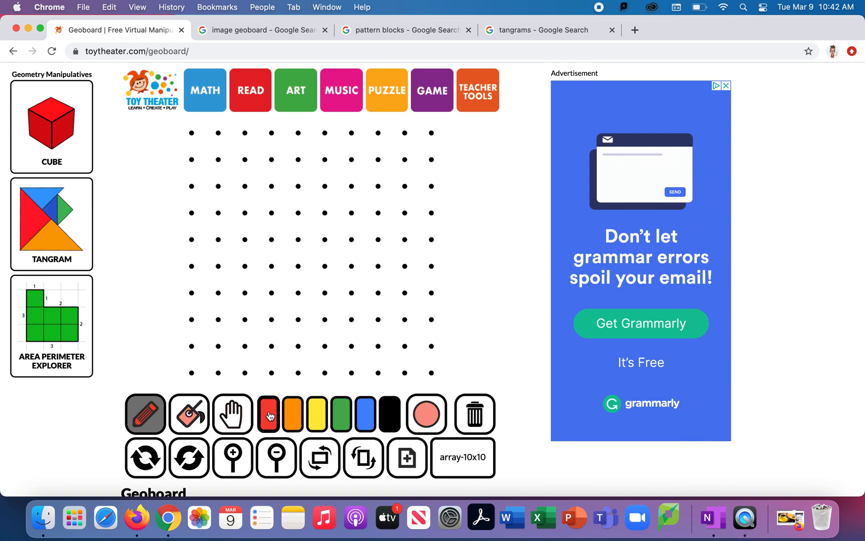
click(316, 418)
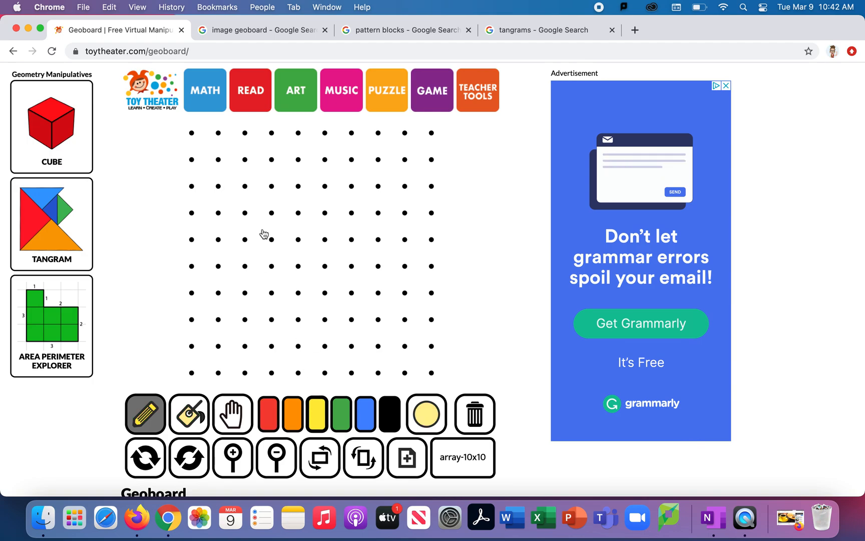
click(218, 160)
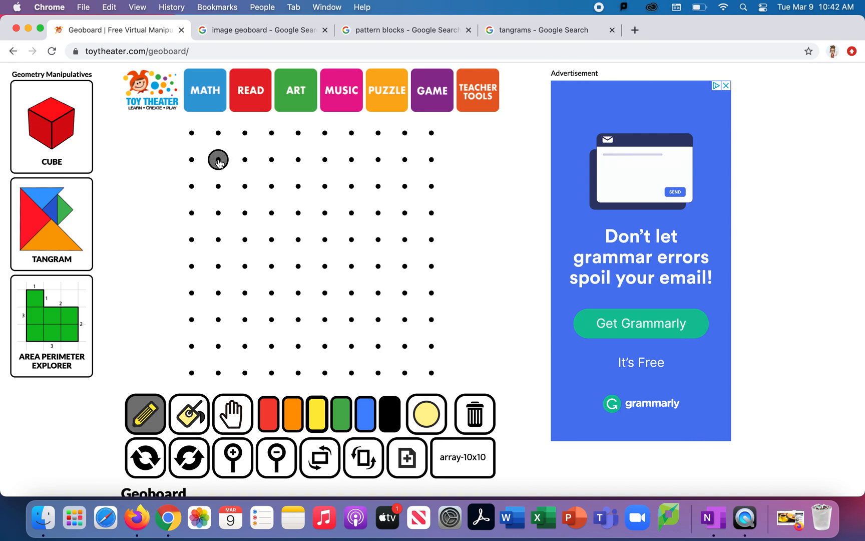
click(218, 268)
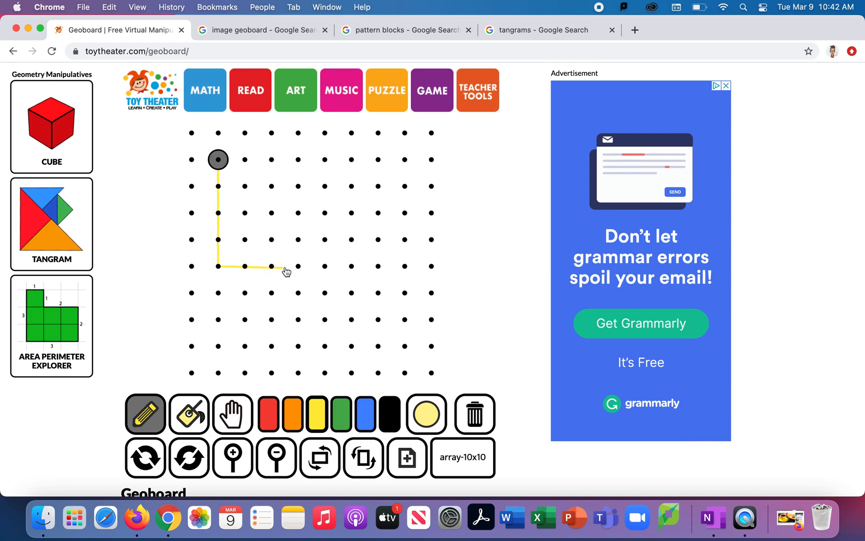
click(300, 271)
click(218, 161)
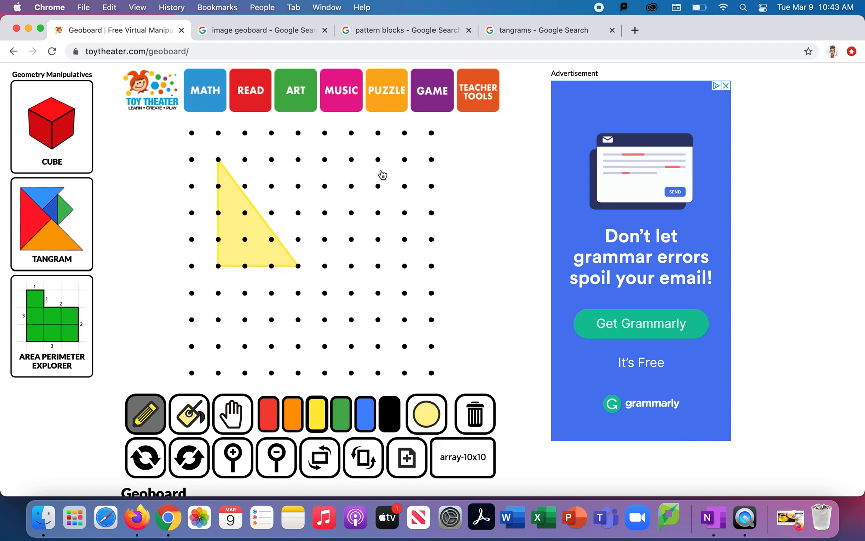
- Draw a second yellow triangle in the grid's upper-right area, four spaces tall with a three-space base and its apex above the base
click(405, 160)
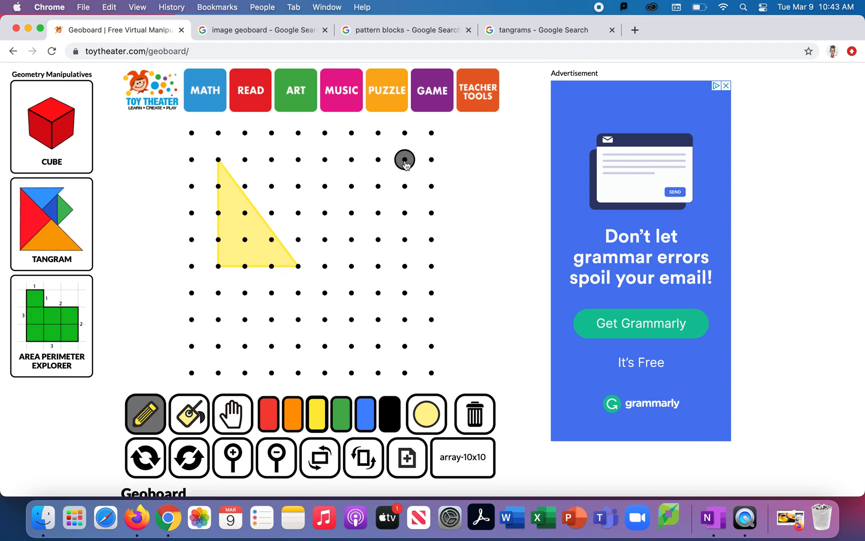
click(351, 266)
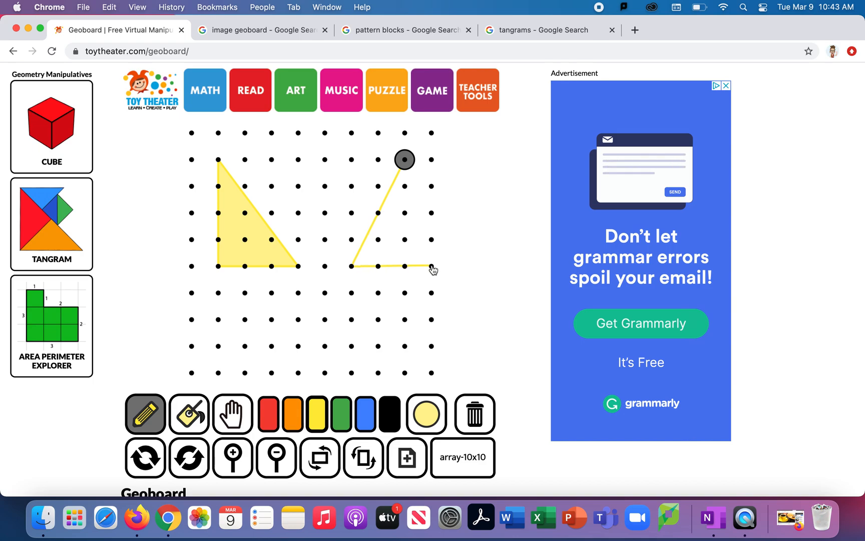
click(431, 266)
click(405, 160)
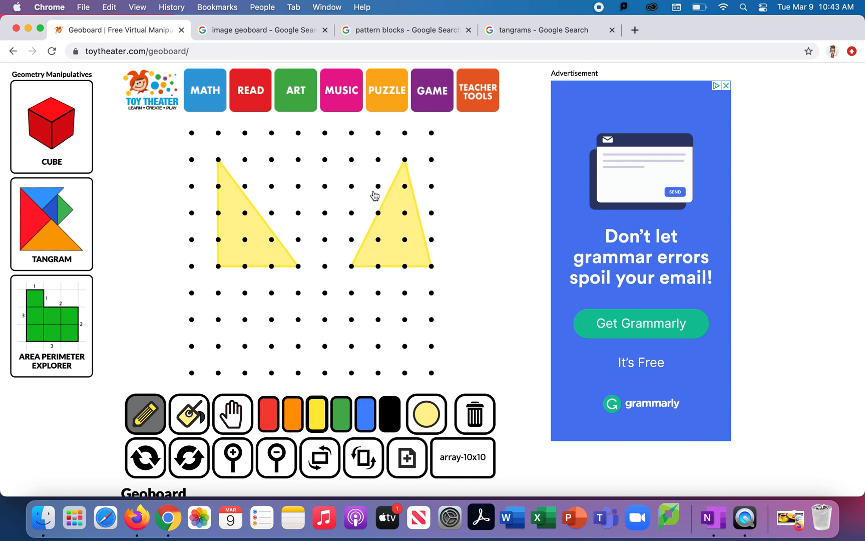
- Draw a yellow square three spaces wide and three spaces tall on the bottom four rows, between the third and sixth peg columns
click(245, 293)
click(245, 373)
click(325, 374)
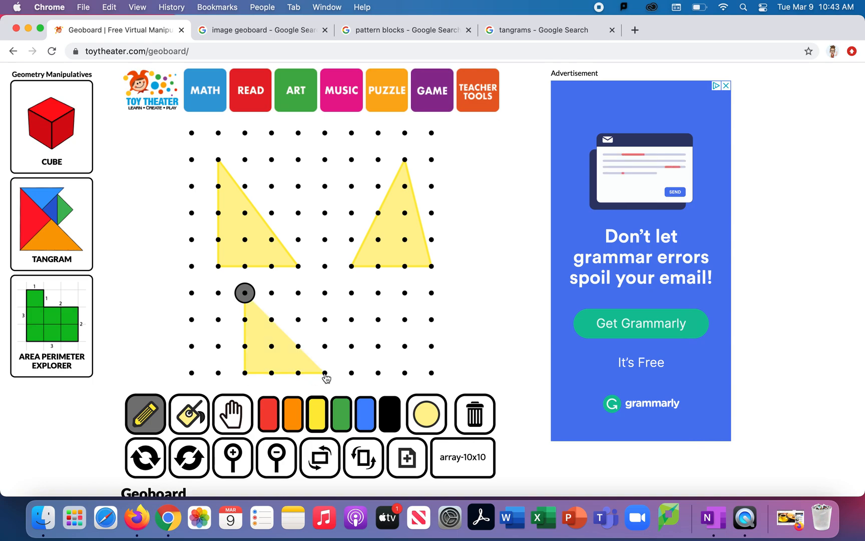
click(326, 294)
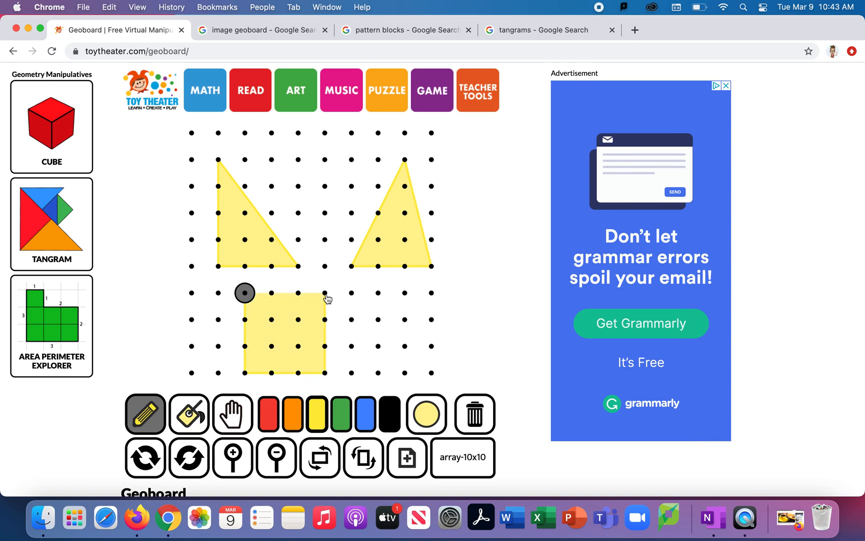
click(244, 294)
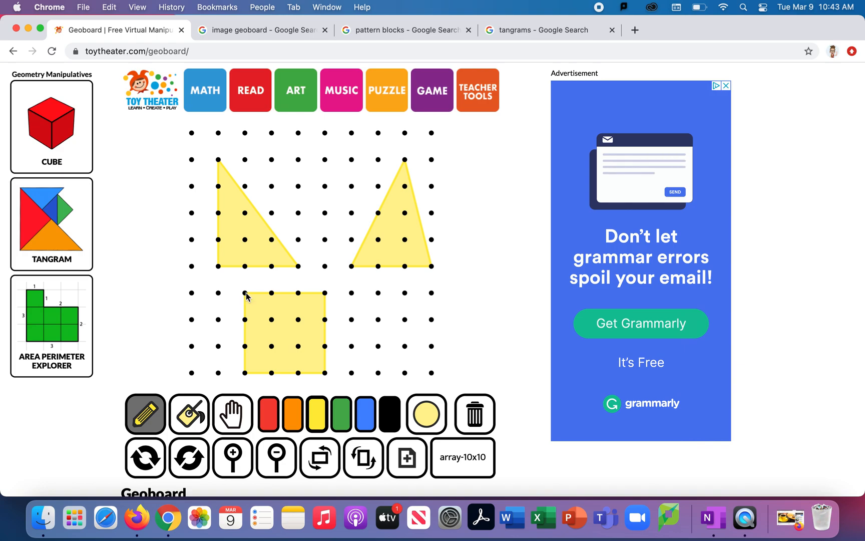
- Draw an orange right triangle two spaces tall and three wide, overlapping the yellow square and extending beyond its right side
click(290, 417)
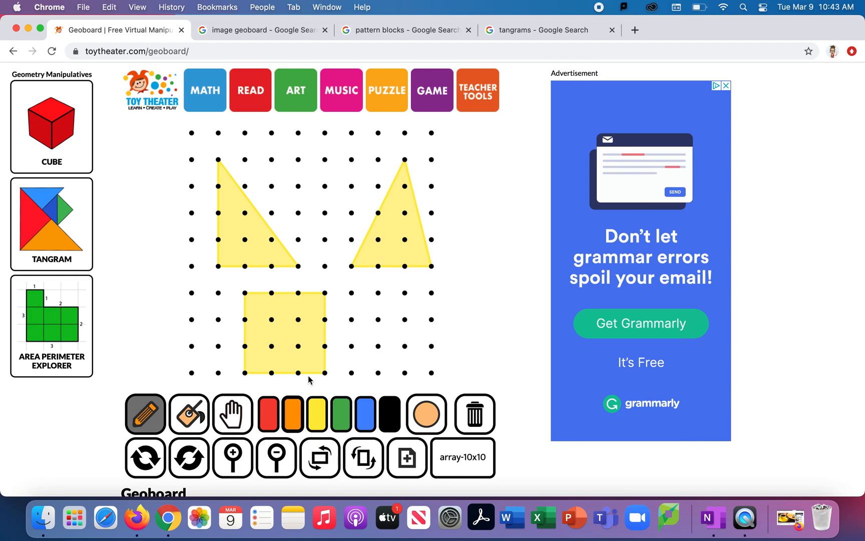
mouse_move(299, 341)
mouse_down()
mouse_move(350, 313)
mouse_move(357, 321)
mouse_move(380, 297)
mouse_move(380, 349)
mouse_up()
drag(321, 352, 299, 347)
- Flip the orange triangle vertically and horizontally so its right angle sits at the triangle's upper-right corner
click(324, 456)
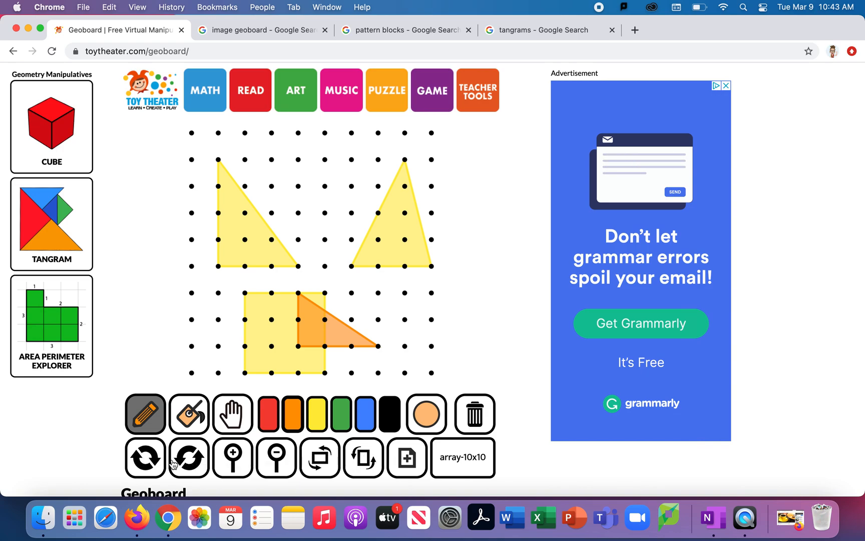
click(366, 461)
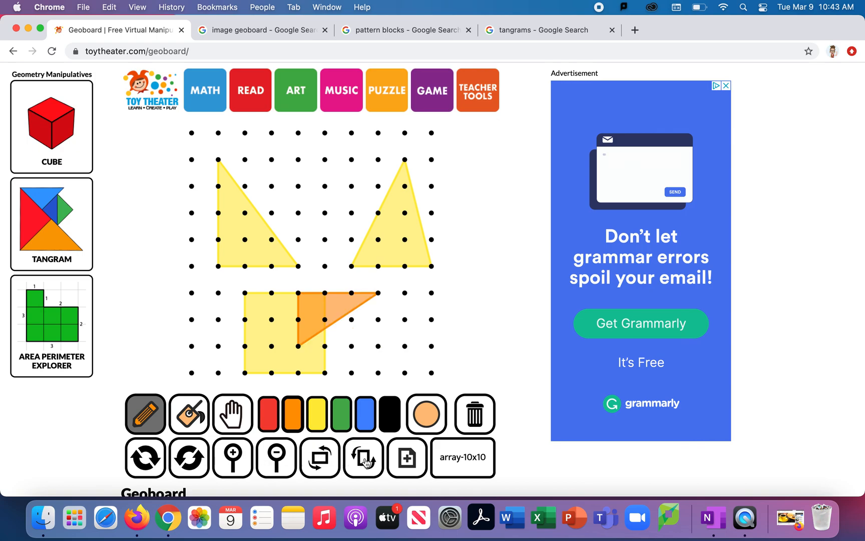
click(320, 455)
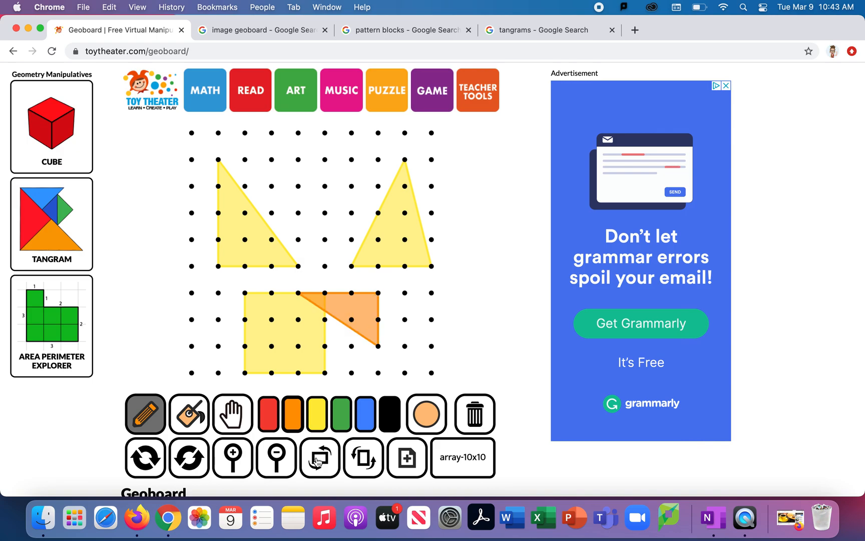
- Enlarge the orange triangle in several increments, then shrink it to slightly larger than its original size
click(242, 457)
click(242, 458)
click(242, 456)
click(274, 458)
click(274, 458)
click(273, 459)
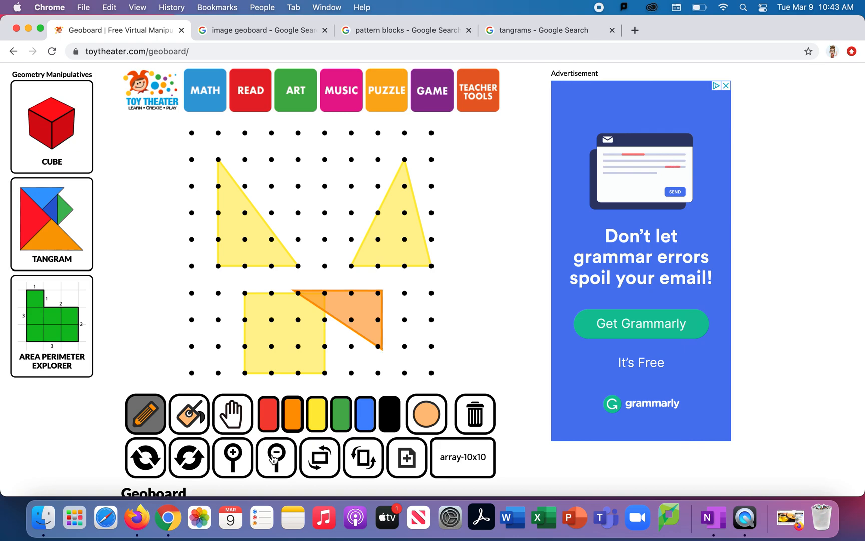
- Rotate the orange triangle in one direction in several increments, then rotate it back to its starting orientation
click(199, 464)
click(199, 464)
click(199, 464)
click(199, 464)
click(199, 464)
click(199, 464)
click(154, 463)
click(154, 463)
click(154, 463)
click(155, 463)
click(154, 463)
click(154, 463)
click(154, 464)
- Duplicate the flipped orange triangle so the copy overlaps the original, offset down and to the right
click(412, 458)
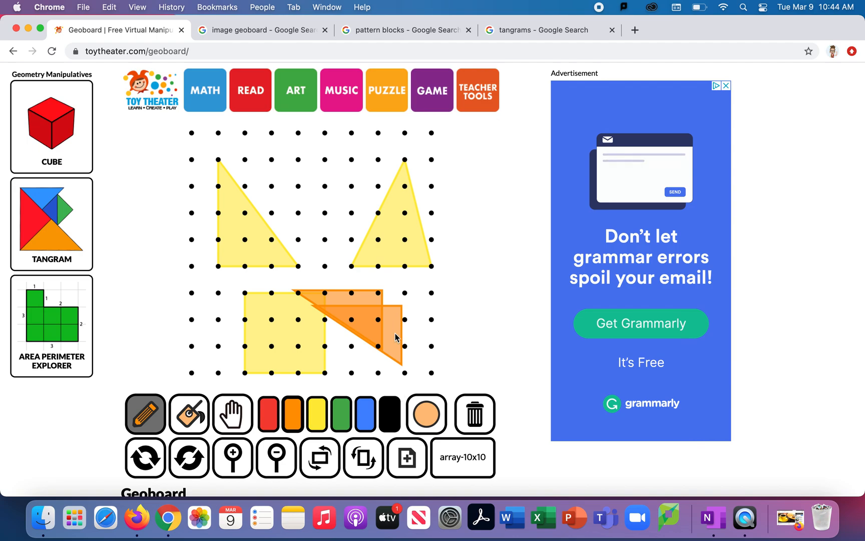
mouse_move(430, 345)
mouse_down()
mouse_move(388, 328)
mouse_move(431, 345)
mouse_up()
click(433, 350)
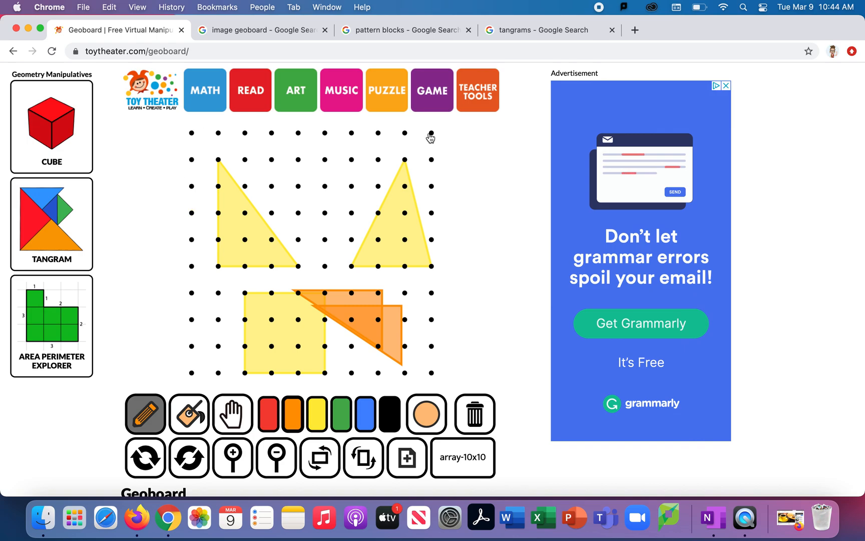
- Change the peg layout to triangles and draw a small orange triangle one space per side from the top row's sixth peg
click(462, 466)
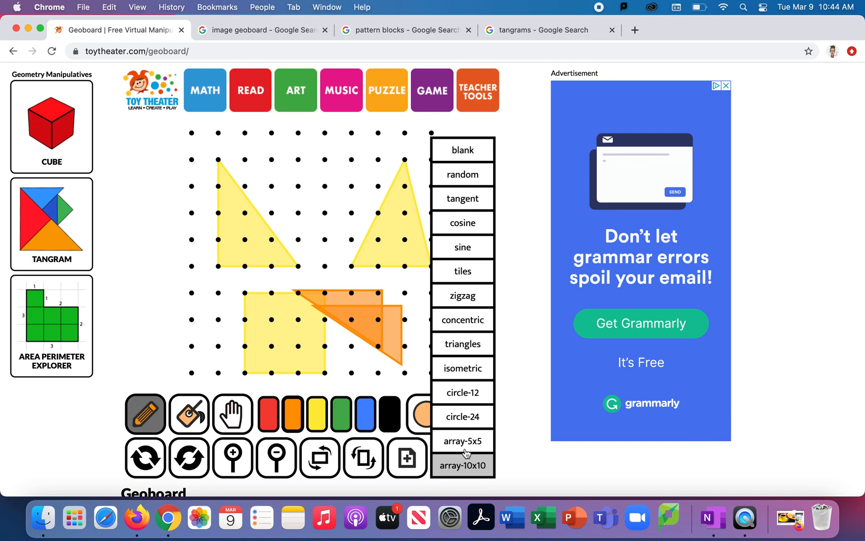
click(468, 349)
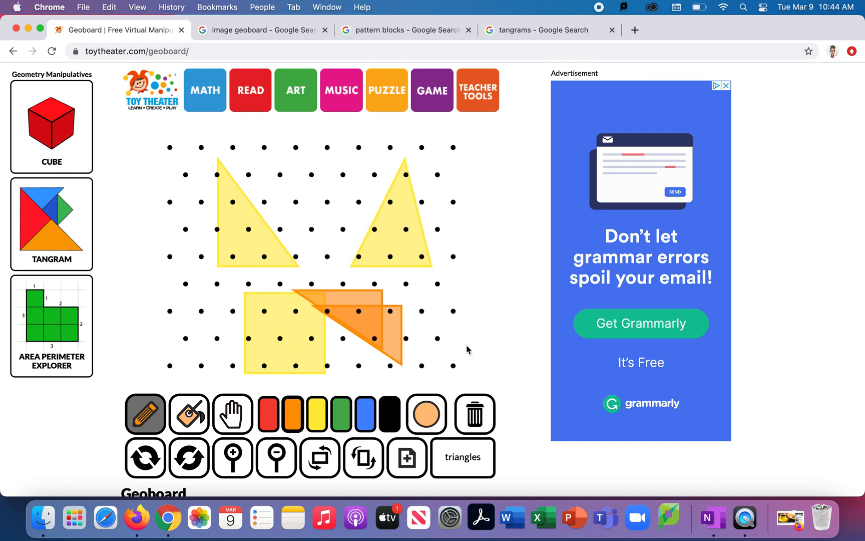
click(327, 147)
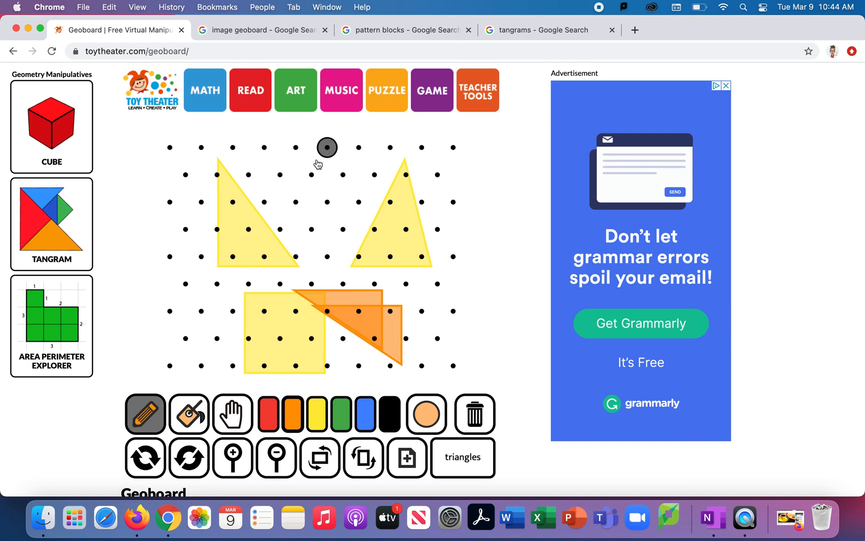
click(311, 174)
click(344, 175)
click(327, 147)
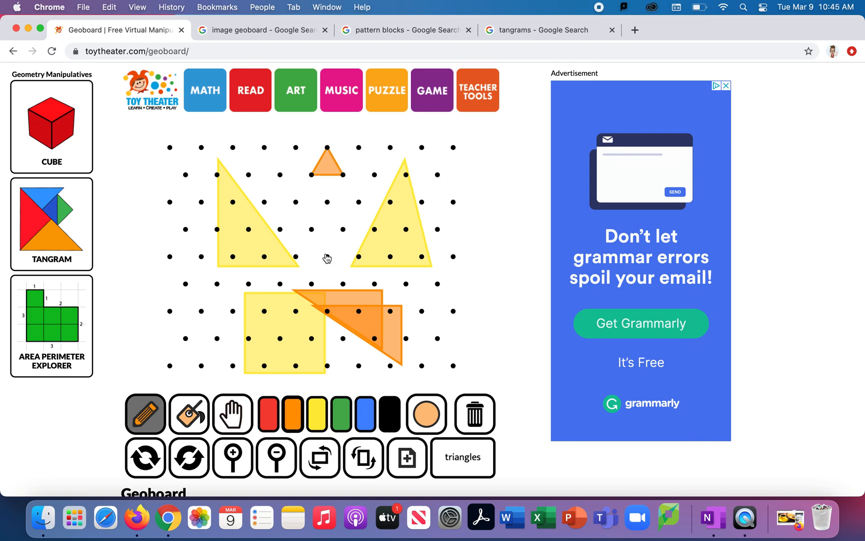
- Draw a larger orange triangle three spaces per side below the small one, between the two yellow triangles
click(328, 203)
click(281, 284)
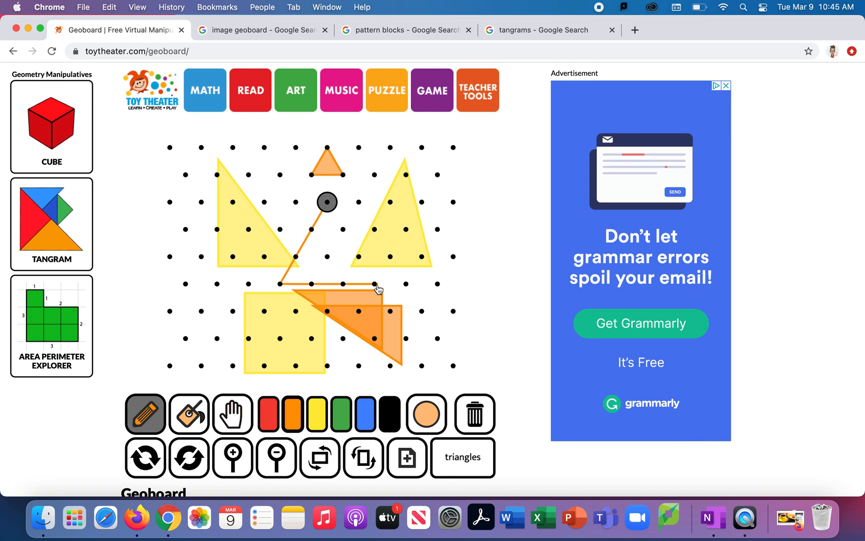
click(375, 284)
click(327, 202)
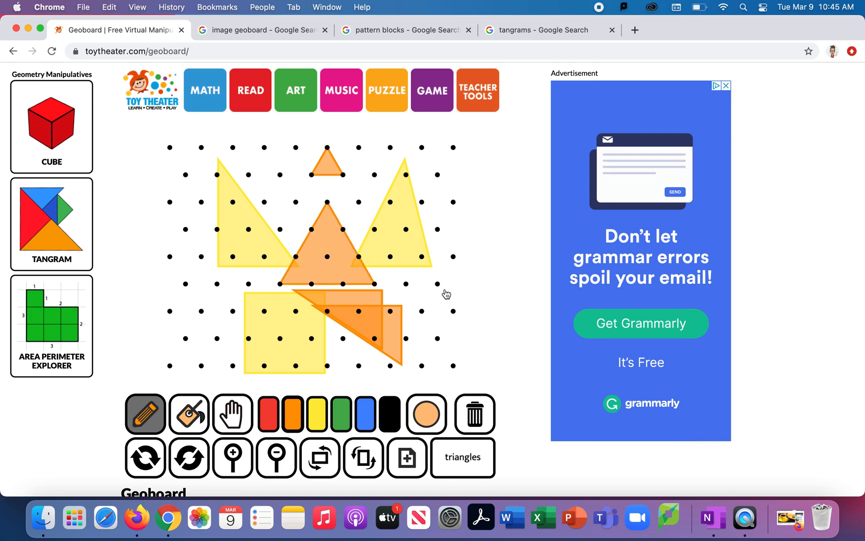
- Set the peg layout back to array-10x10 and clear all shapes from the canvas
click(458, 462)
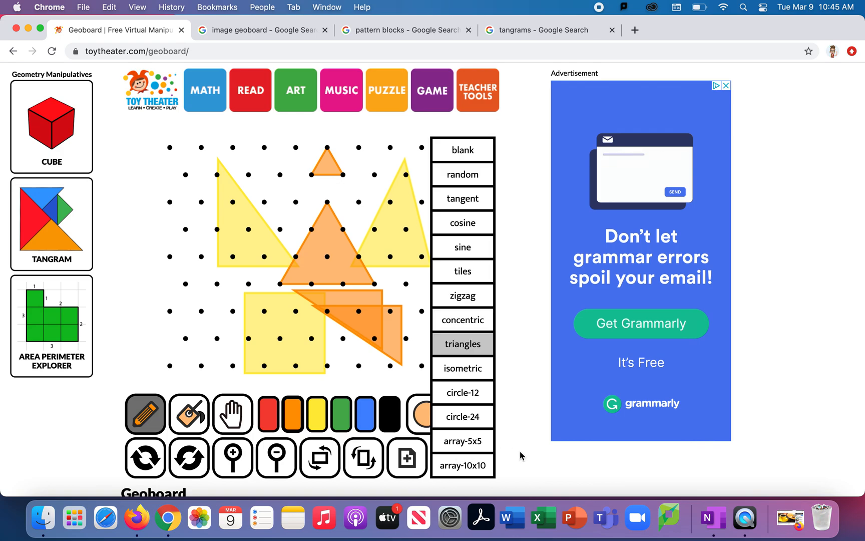
click(449, 465)
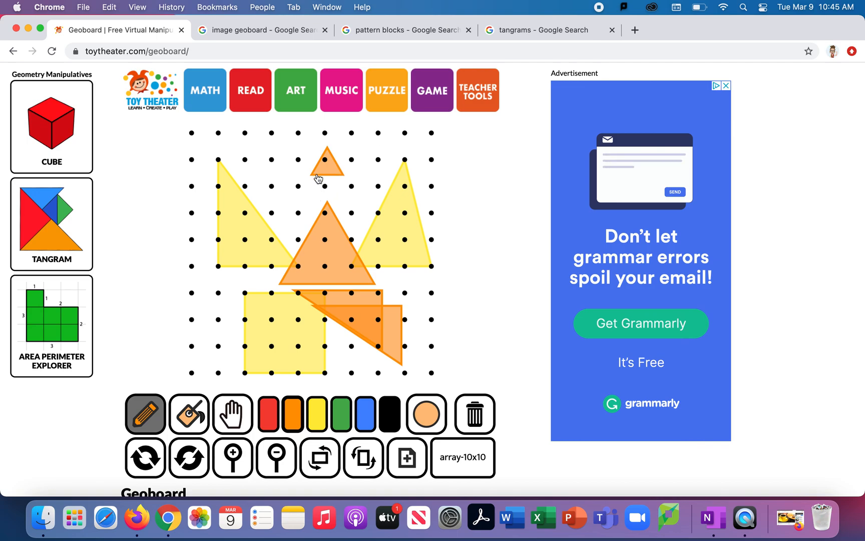
click(476, 414)
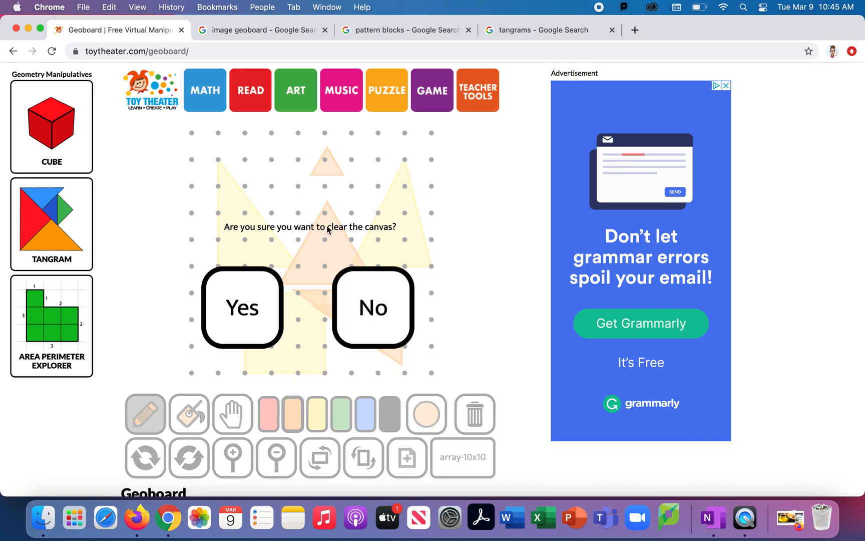
click(251, 316)
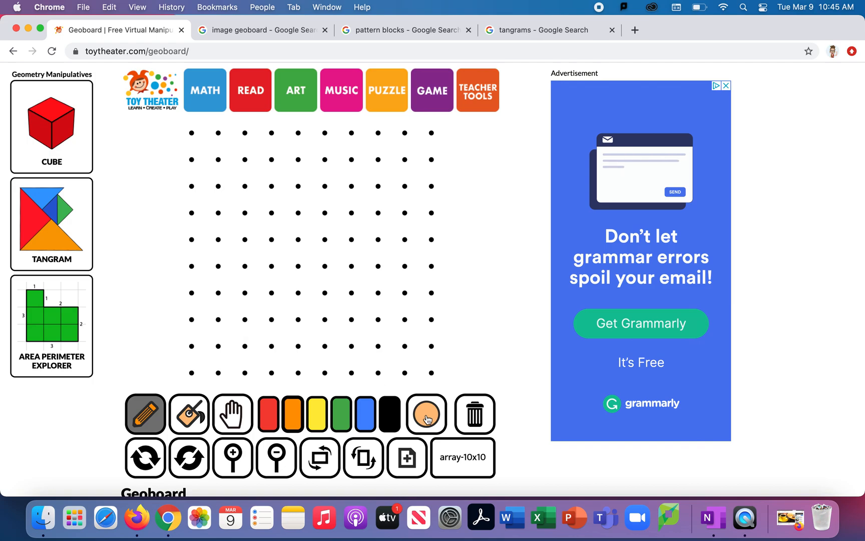
- Change the peg layout to random and draw a blue four-sided shape through four pegs right of the board's center
click(464, 468)
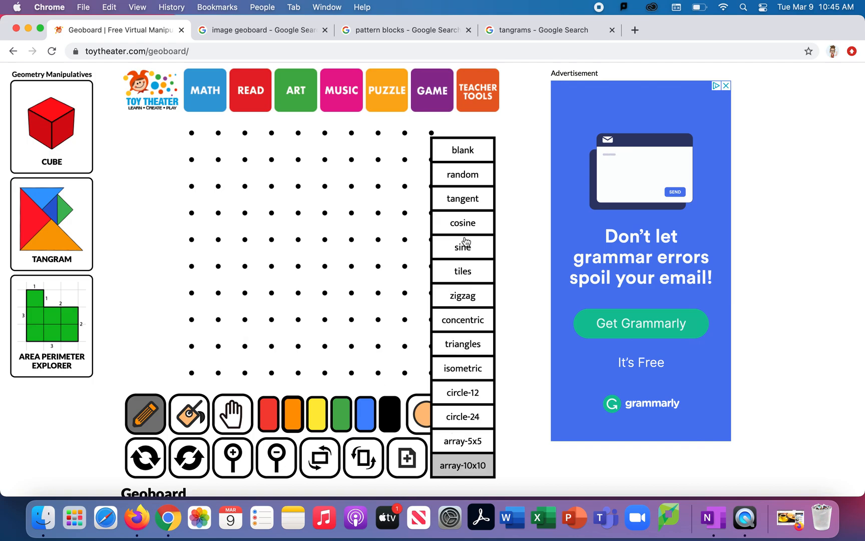
click(463, 175)
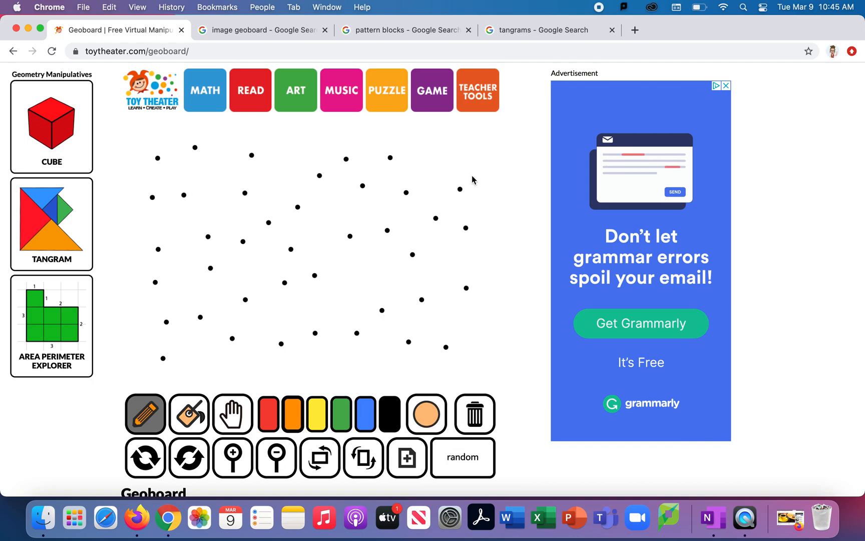
click(370, 412)
click(315, 276)
click(349, 236)
click(388, 230)
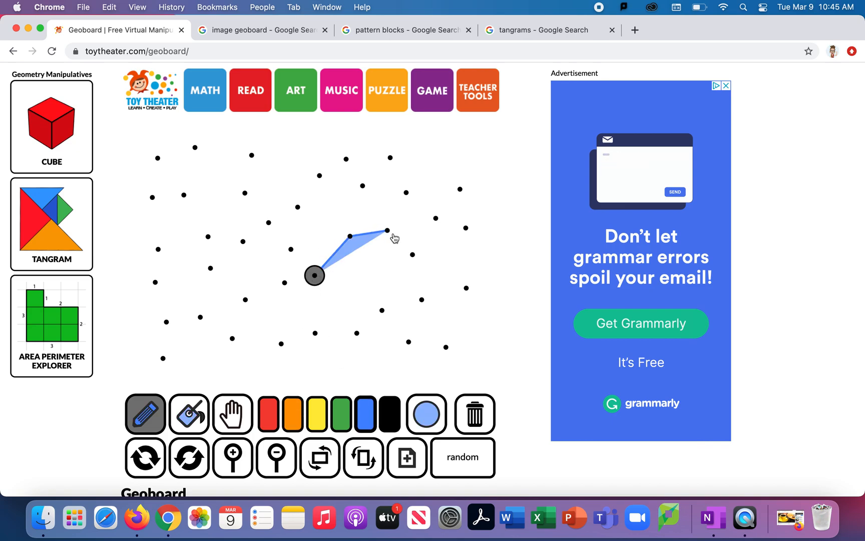
click(412, 255)
click(315, 276)
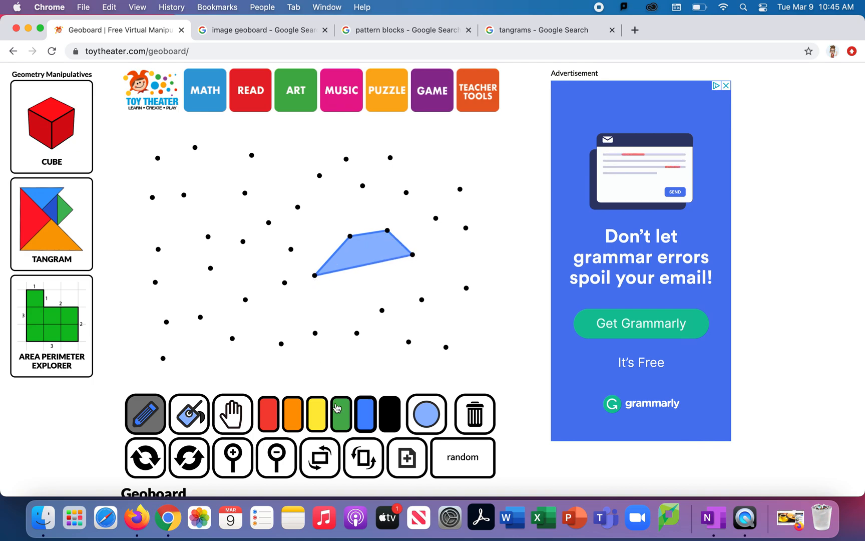
- Show the concentric peg layout, then return the board to the array-10x10 layout
click(453, 458)
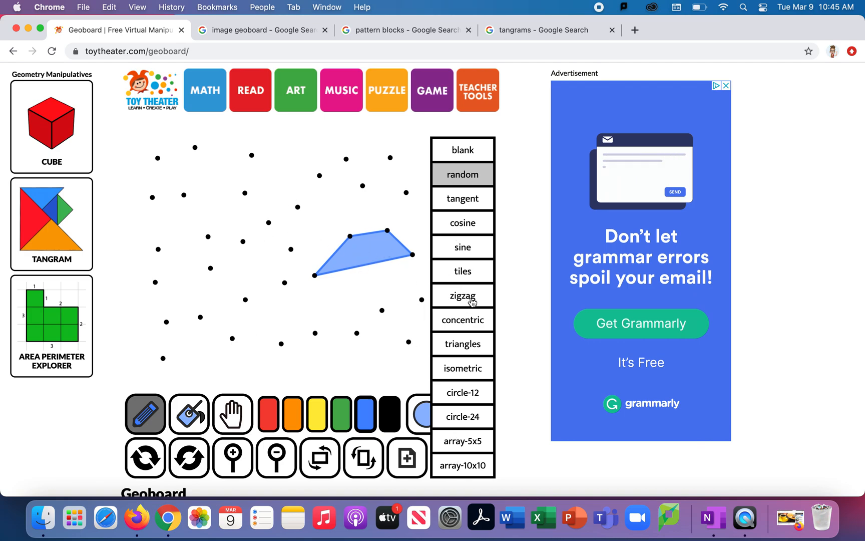
click(474, 321)
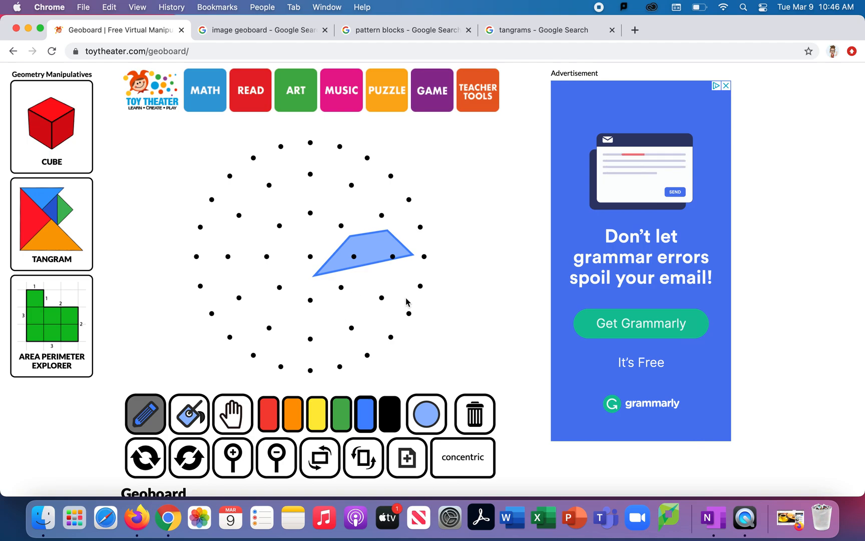
click(463, 457)
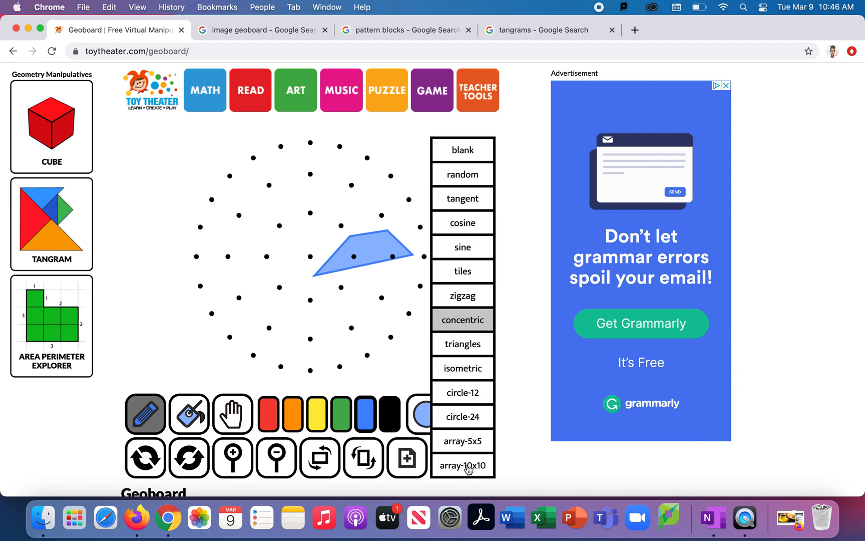
click(465, 464)
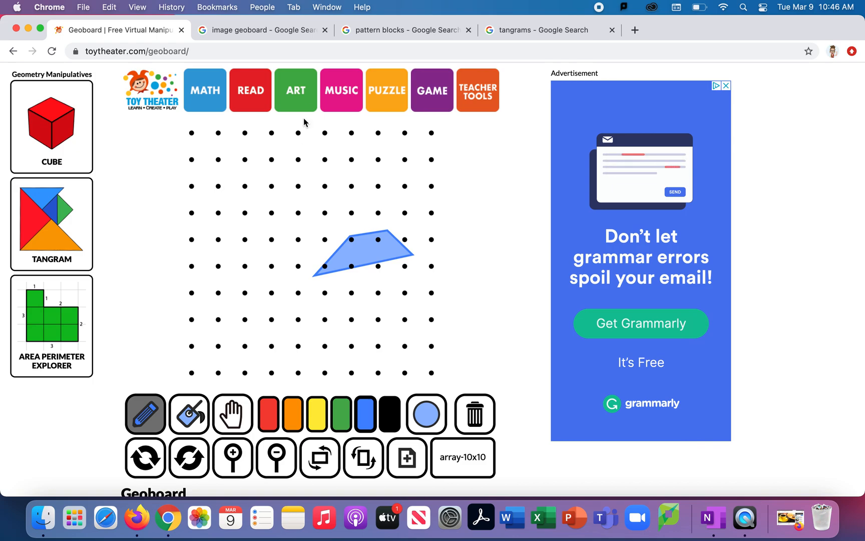
- View the Printable Geoboard Pictures worksheet enlarged in the geoboard image results, then return to the Toy Theater geoboard
click(271, 31)
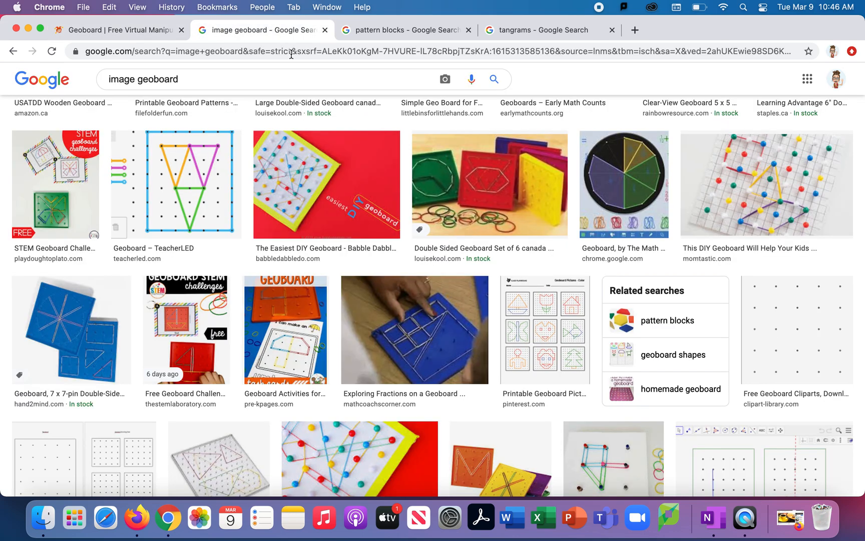
click(155, 29)
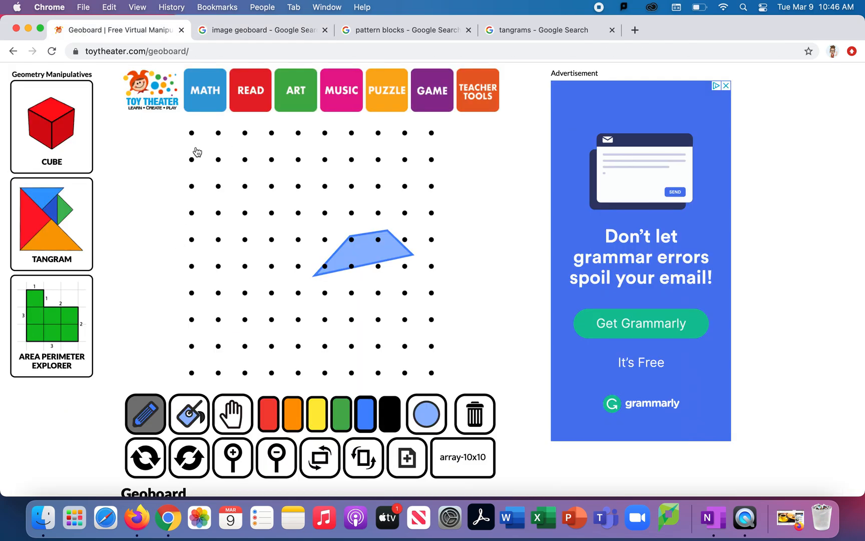
click(263, 32)
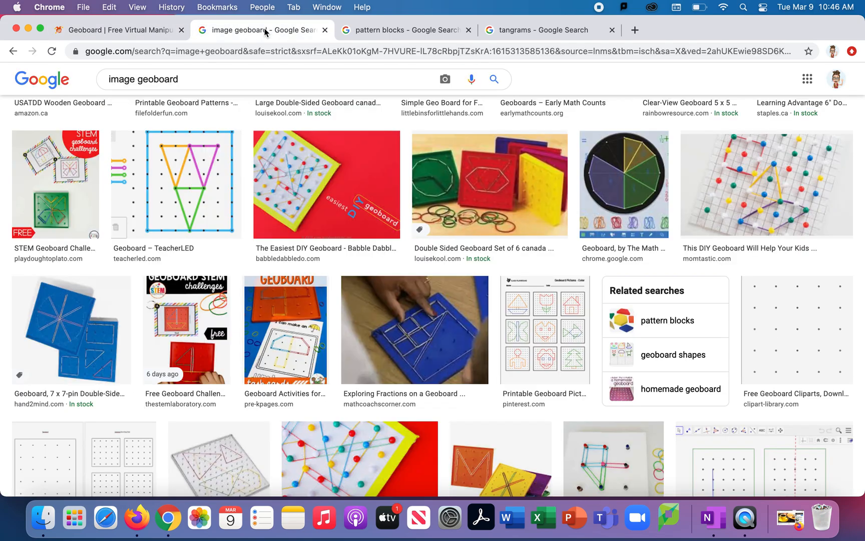
click(546, 320)
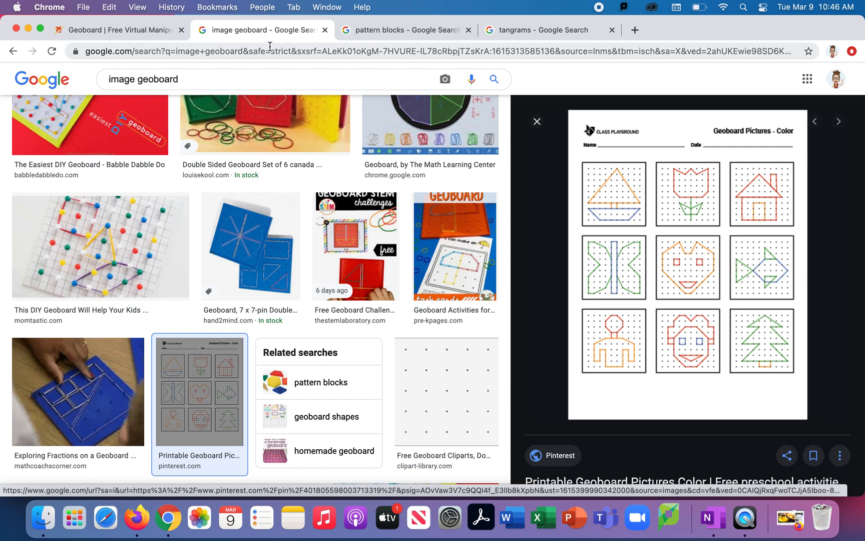
click(152, 31)
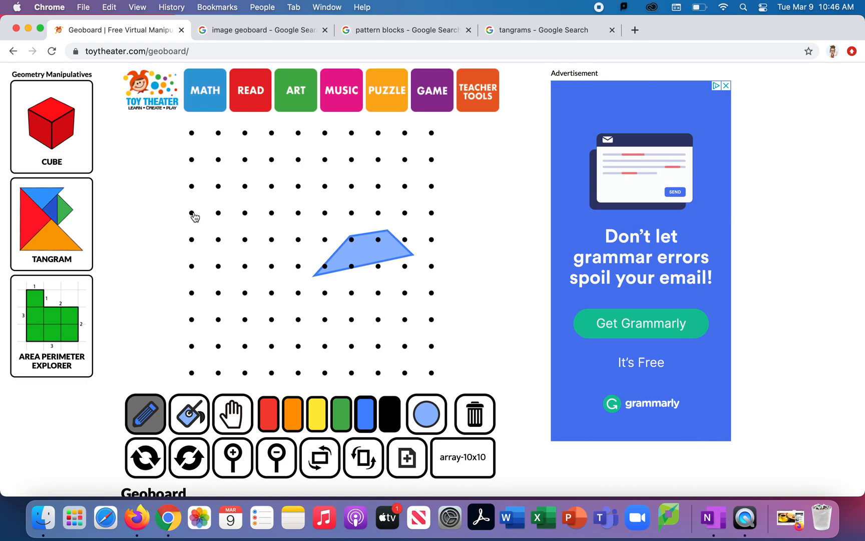
- Draw a blue open letter M in the board's upper-left corner, three pegs wide and four pegs tall
mouse_move(193, 214)
mouse_down()
mouse_move(218, 170)
mouse_move(195, 161)
mouse_move(192, 135)
mouse_move(218, 161)
mouse_up()
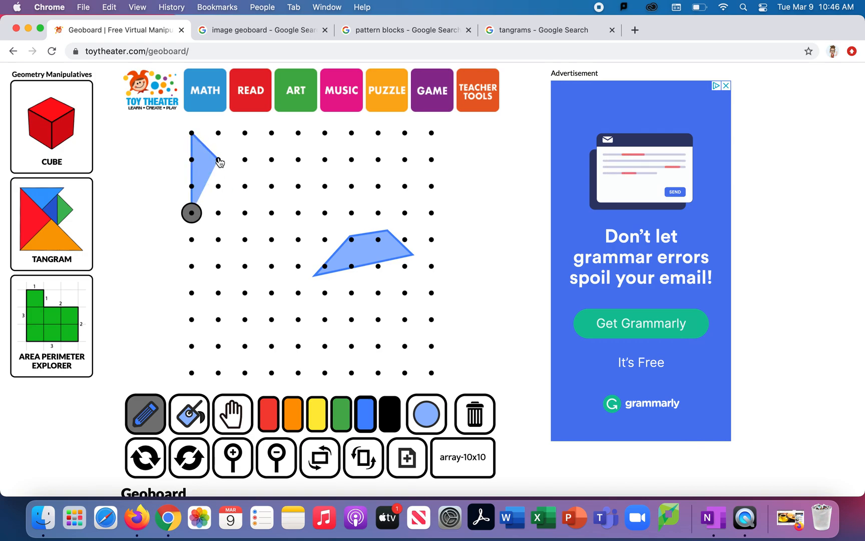
click(190, 134)
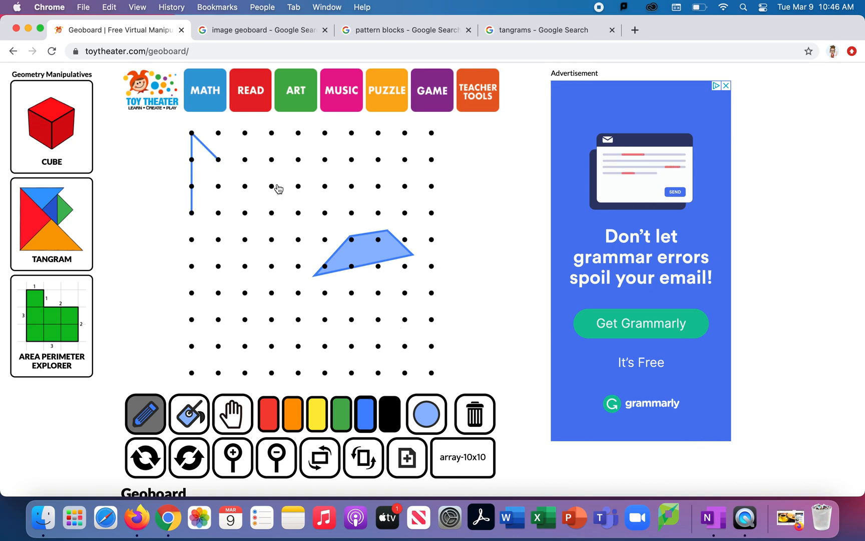
click(219, 159)
click(244, 133)
click(245, 212)
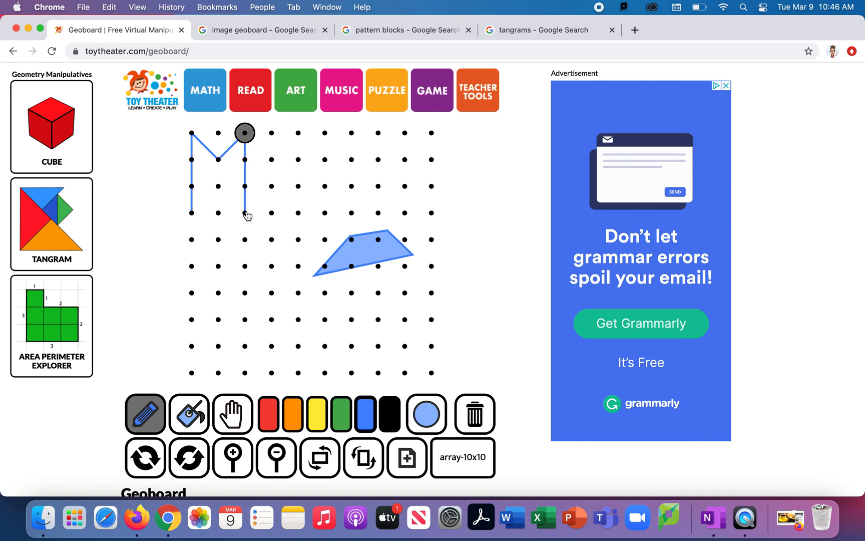
click(244, 134)
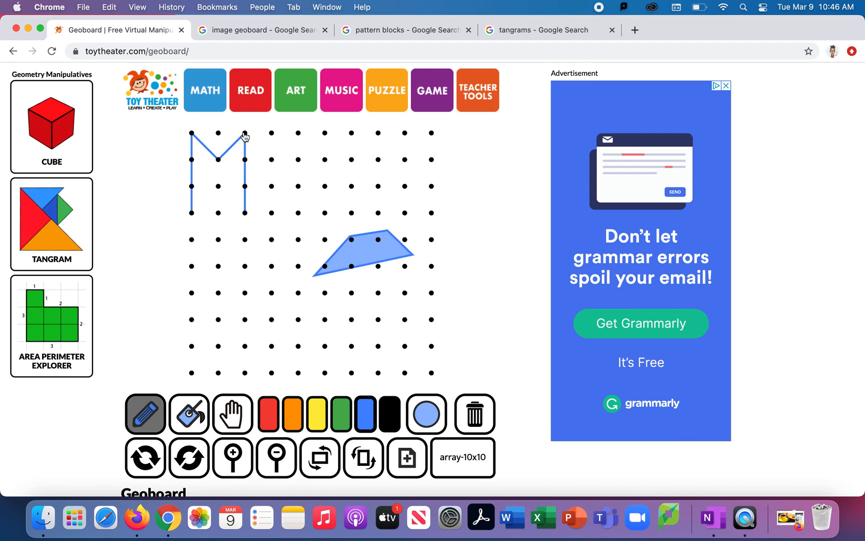
- Draw a blue lowercase letter r beside the M, with a three-peg stem and an arm bending down at its end
click(272, 161)
click(272, 214)
click(271, 161)
click(298, 160)
click(271, 187)
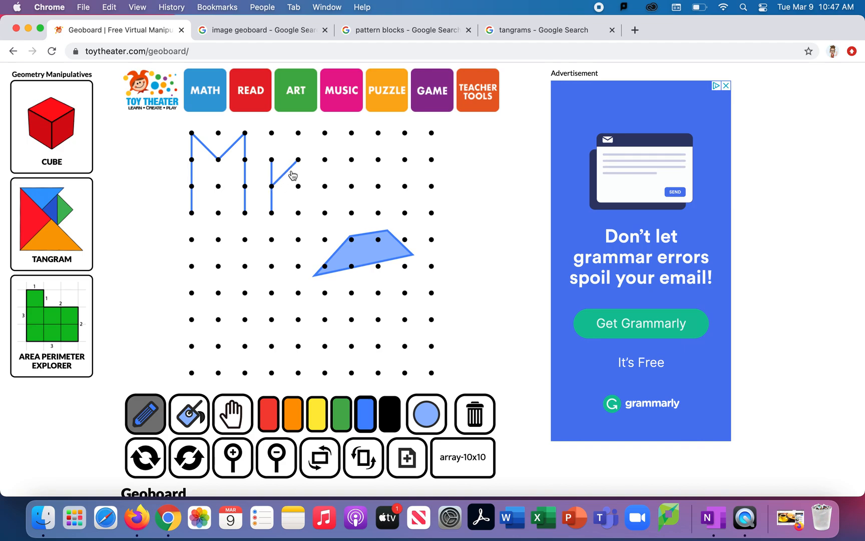
click(300, 161)
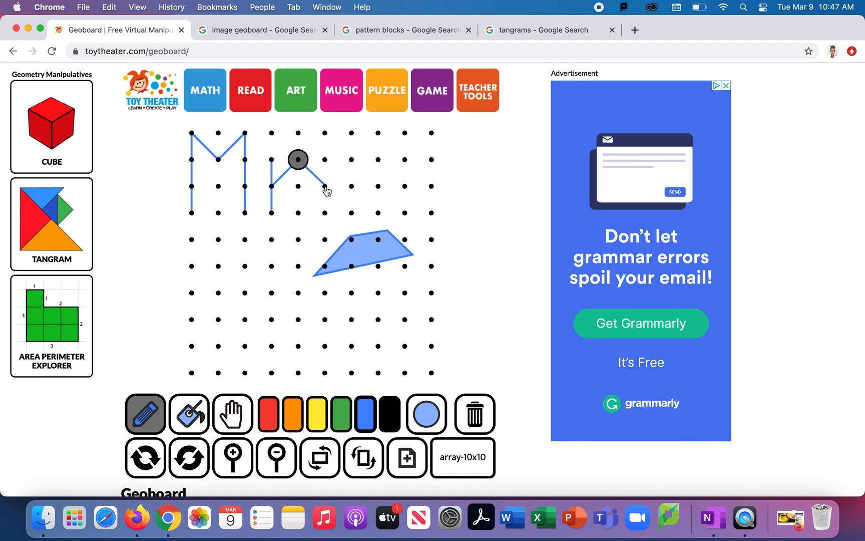
click(303, 163)
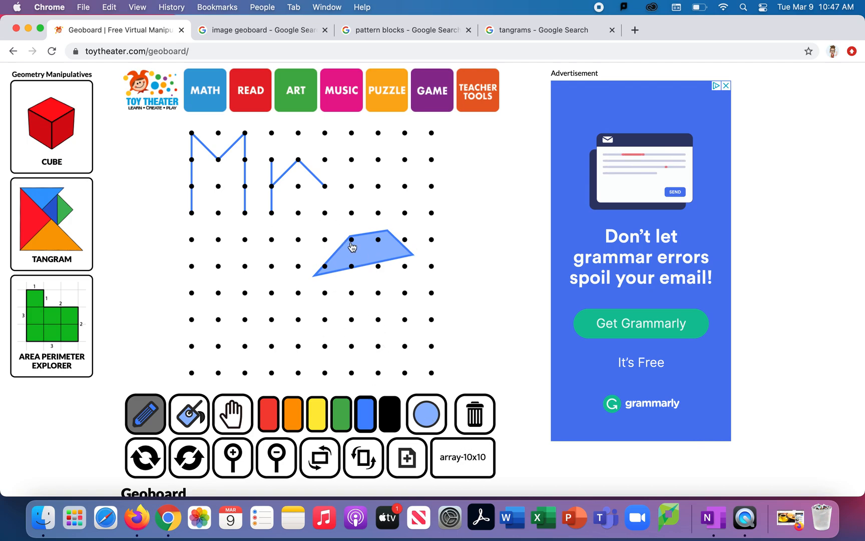
- Look again at the Printable Geoboard Pictures worksheet in the image results, then return to the Toy Theater geoboard
click(284, 33)
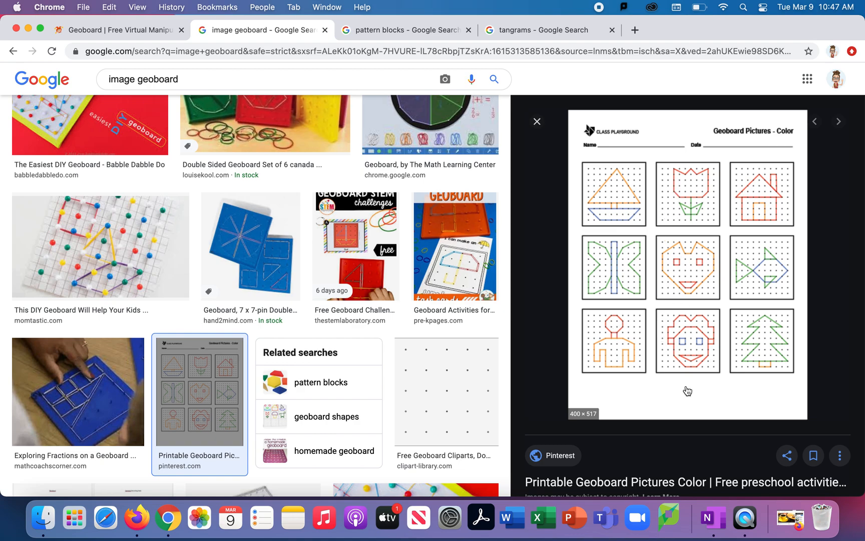
click(148, 32)
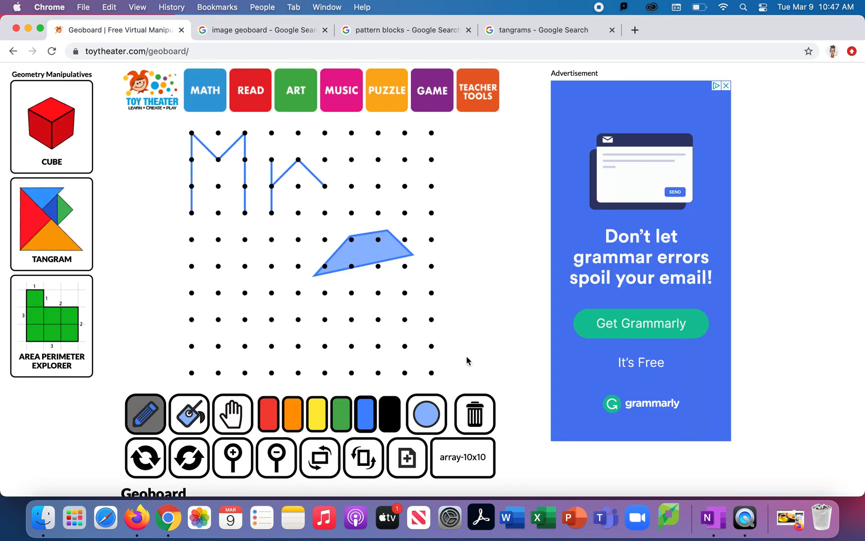
- Clear all shapes from the geoboard and open the list of peg layouts
click(476, 417)
click(274, 326)
mouse_move(245, 319)
mouse_down()
mouse_move(457, 447)
mouse_move(464, 463)
mouse_up()
click(463, 461)
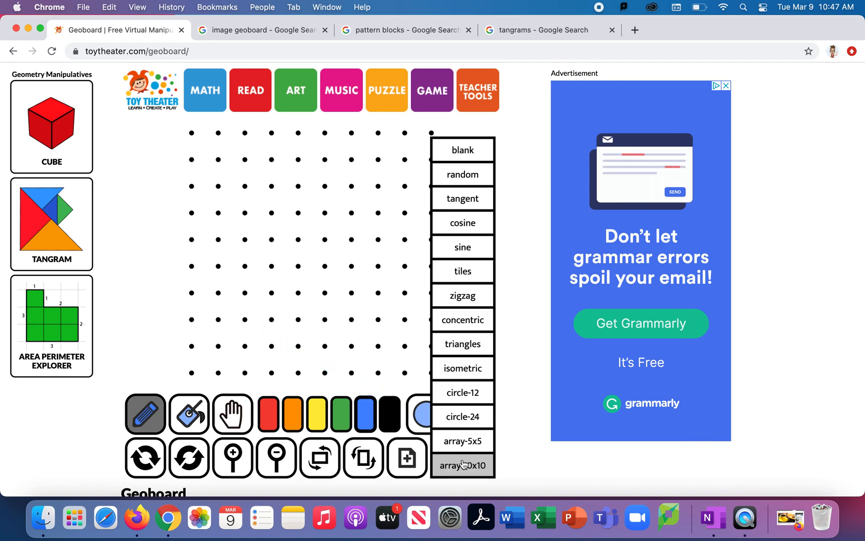